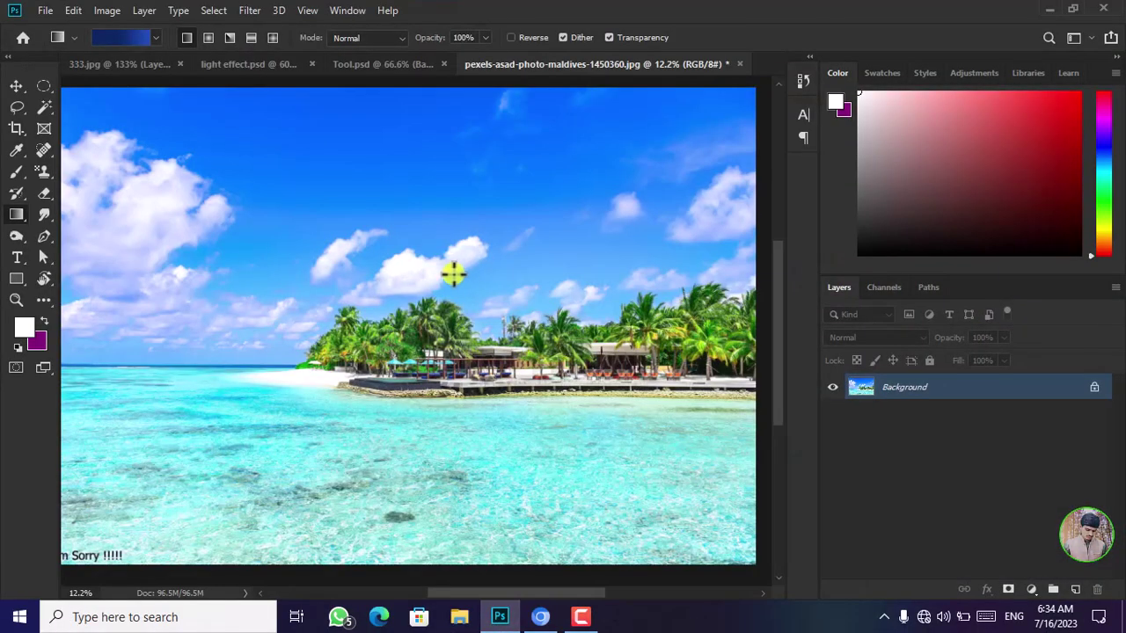
Zoom the canvas out to about 11% so the whole Maldives beach photo fits
{"action": "scroll", "coordinate": [458, 274], "scroll_direction": "down", "scroll_amount": 1}
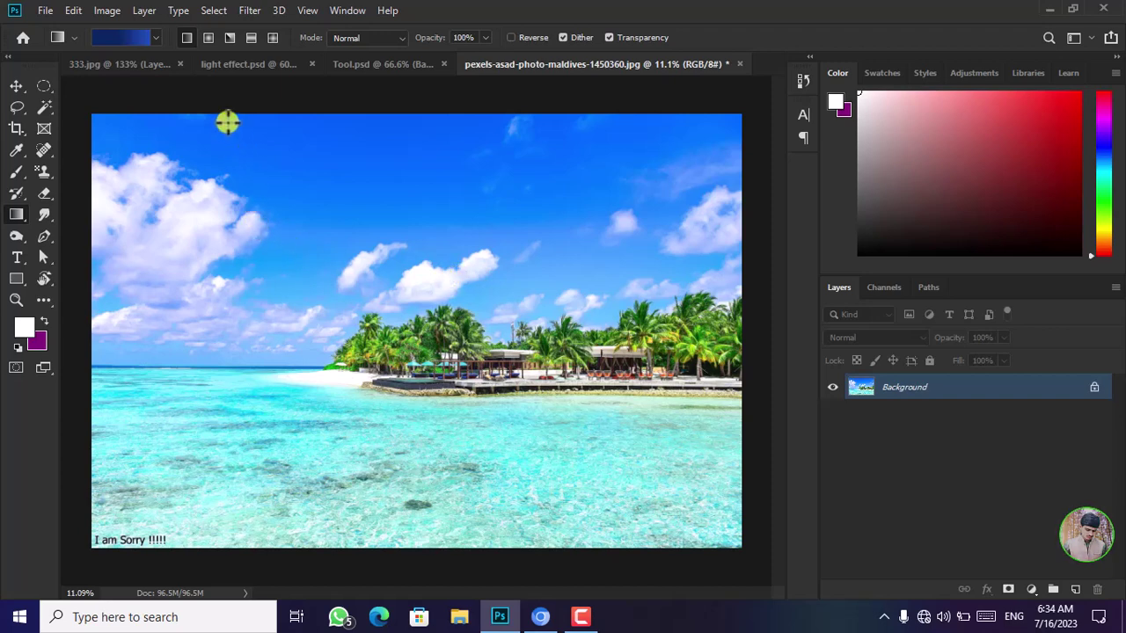
Show the Image > Adjustments list, dismiss it, then bring it up again
{"action": "left_click", "coordinate": [113, 12]}
{"action": "mouse_move", "coordinate": [132, 54]}
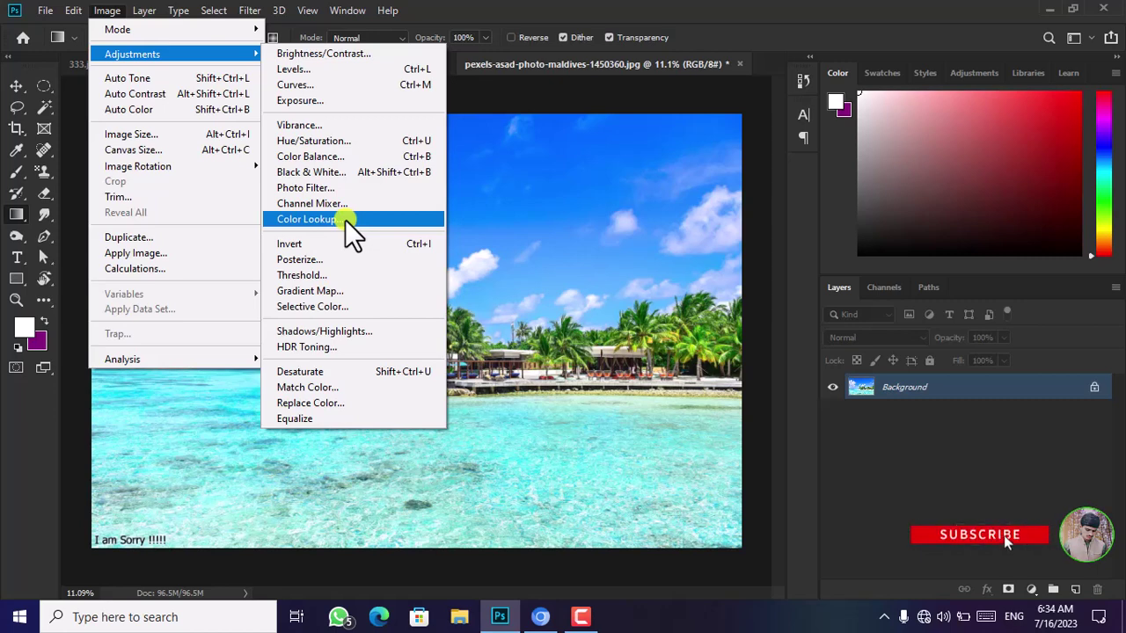
{"action": "key", "text": "Escape"}
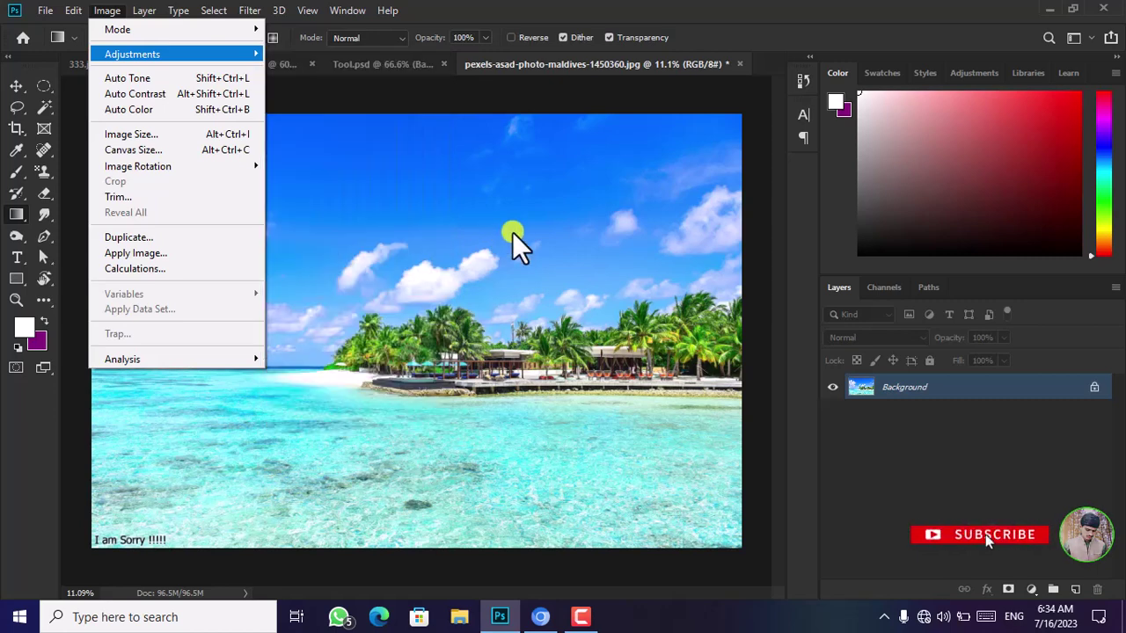
{"action": "key", "text": "Escape"}
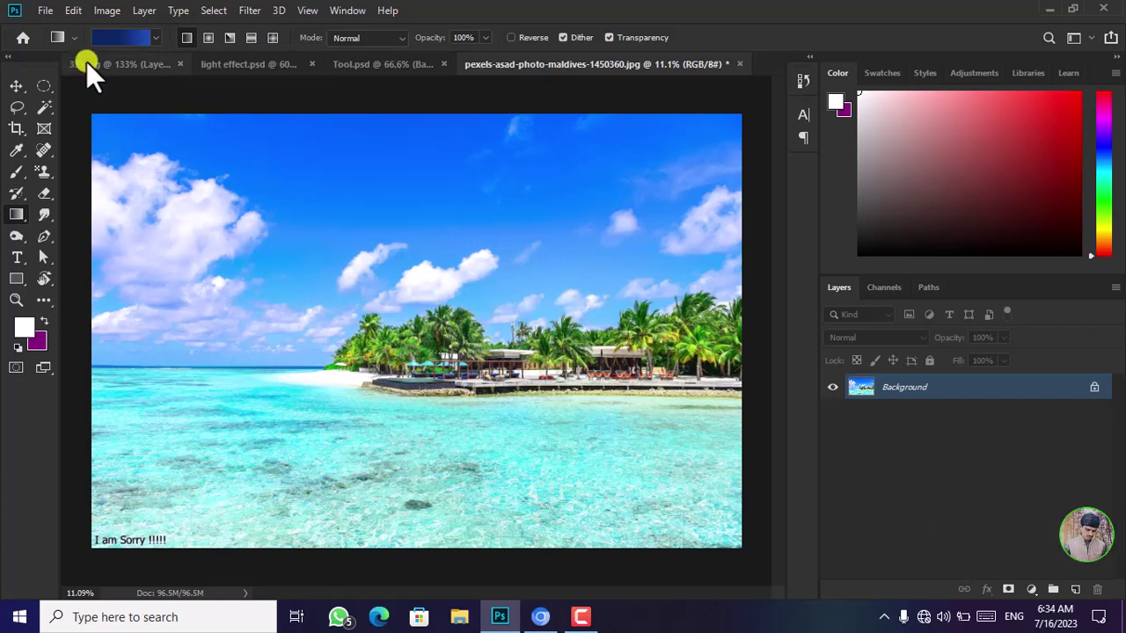
{"action": "left_click", "coordinate": [112, 12]}
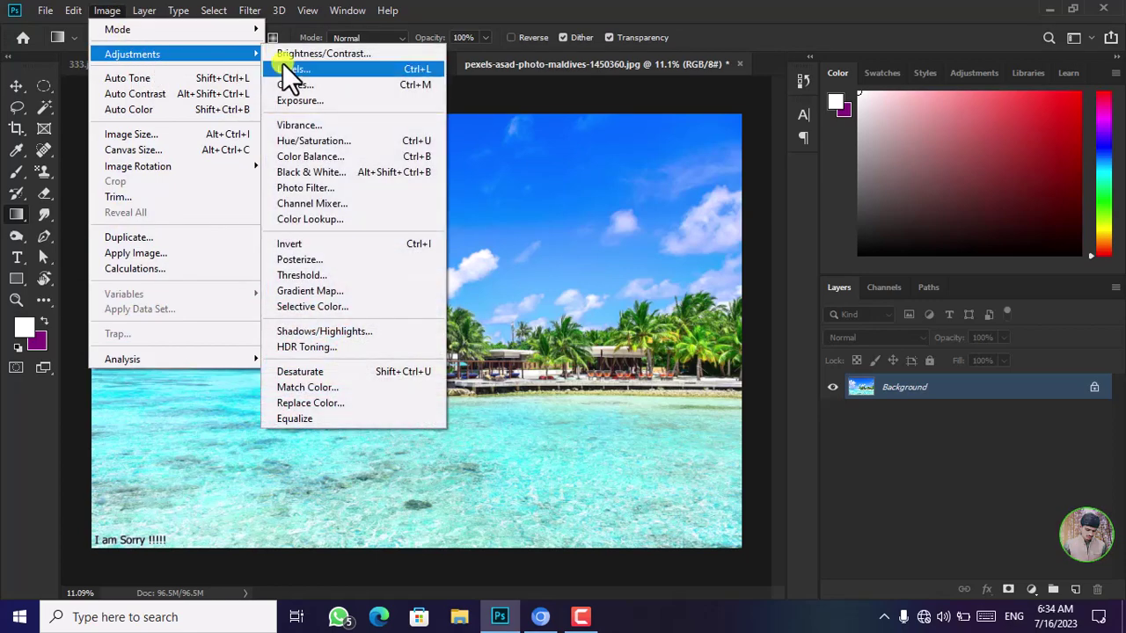
Open Color Lookup and preview the Bleach Bypass, DropBlues, filmstock_50 and Fuji F125 Kodak 2393 LUTs
{"action": "left_click", "coordinate": [349, 222]}
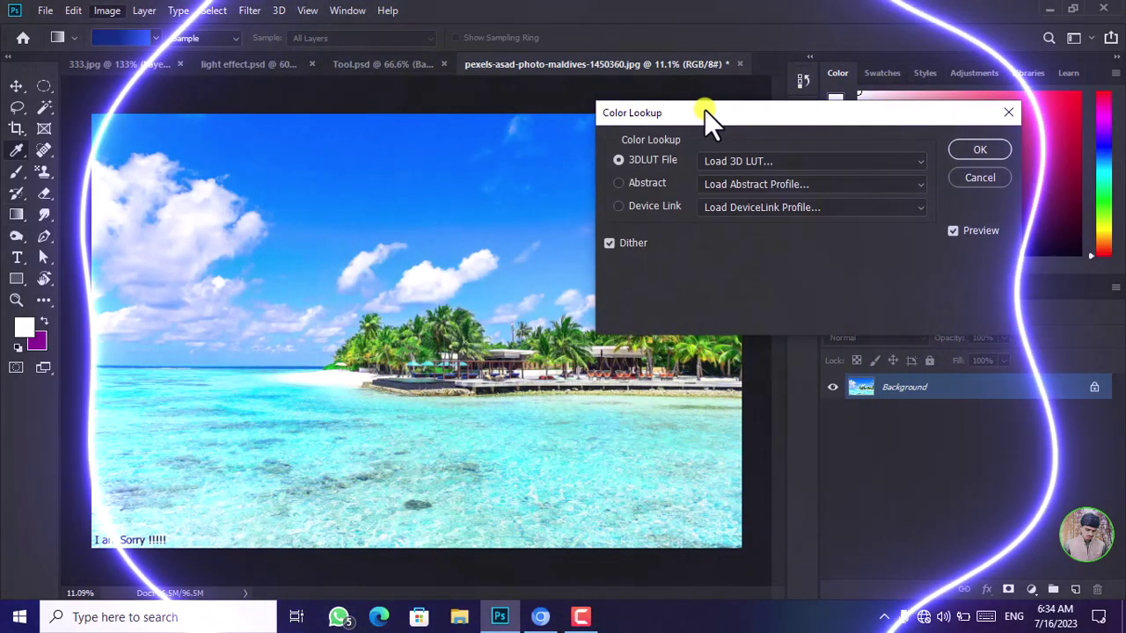
{"action": "left_click_drag", "start_coordinate": [727, 119], "coordinate": [765, 113]}
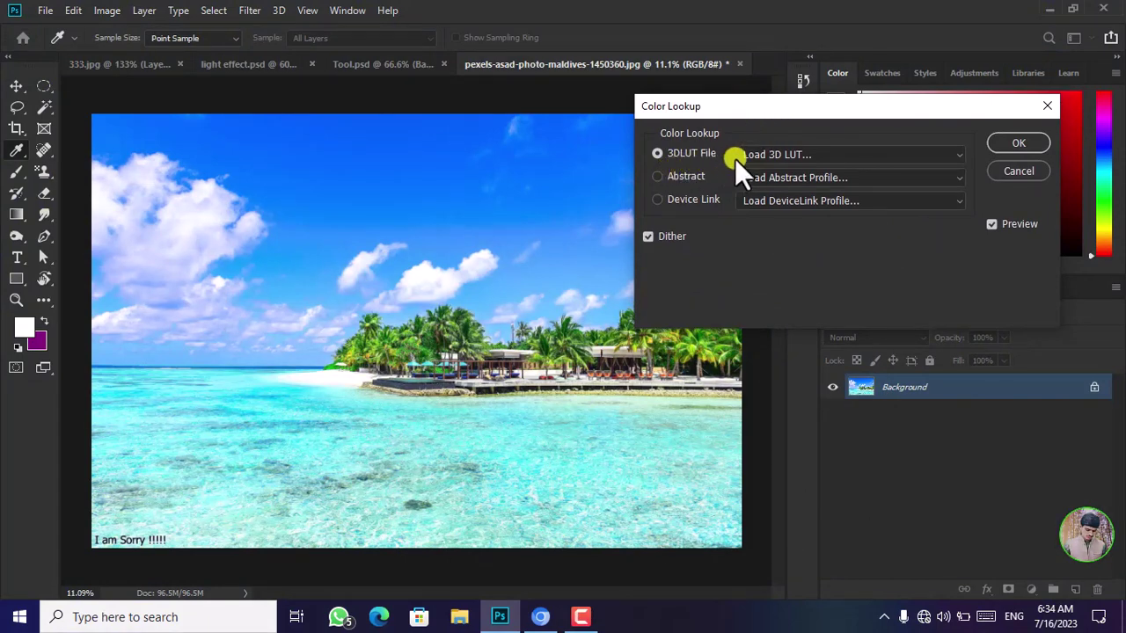
{"action": "left_click", "coordinate": [955, 156]}
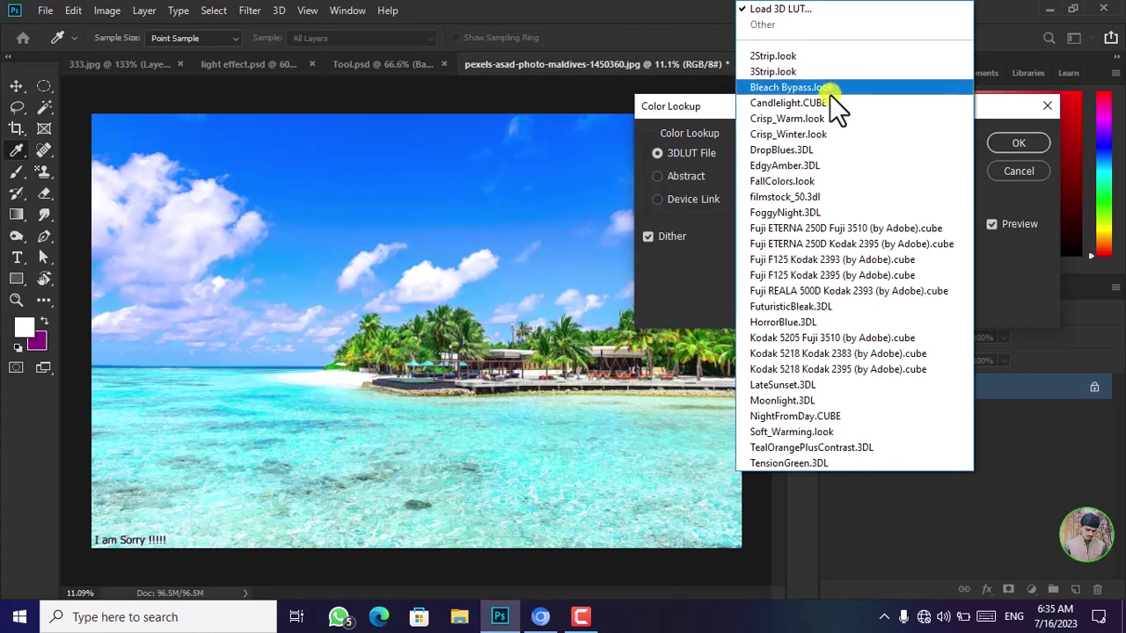
{"action": "left_click", "coordinate": [830, 88]}
{"action": "left_click", "coordinate": [955, 155]}
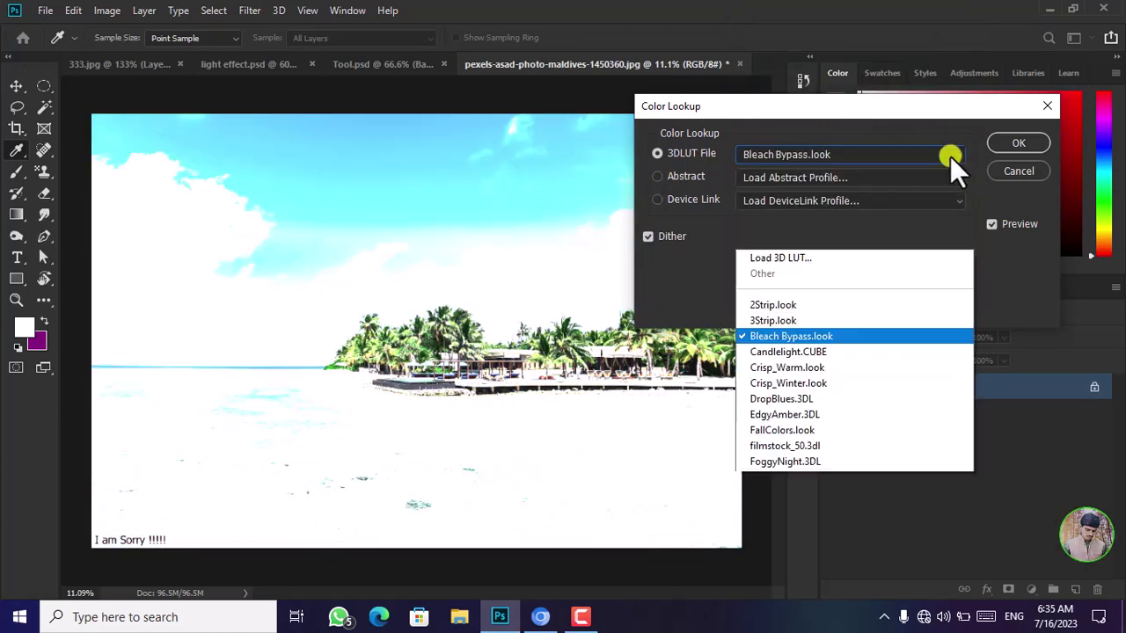
{"action": "left_click", "coordinate": [821, 152]}
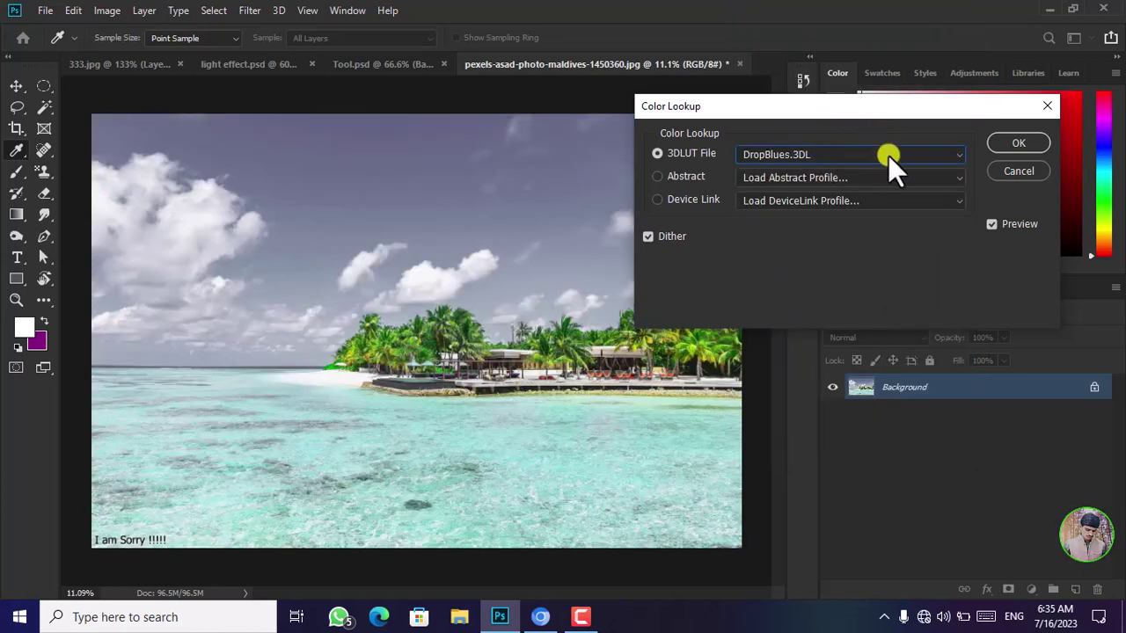
{"action": "left_click", "coordinate": [889, 156]}
{"action": "left_click", "coordinate": [804, 199]}
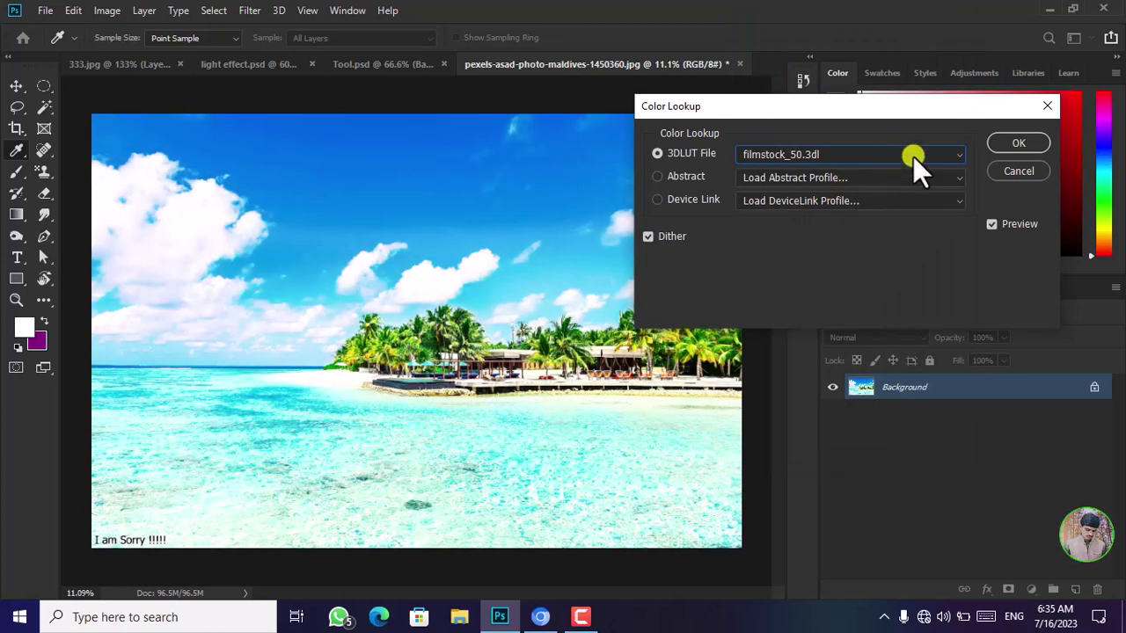
{"action": "left_click", "coordinate": [913, 157]}
{"action": "left_click", "coordinate": [771, 255]}
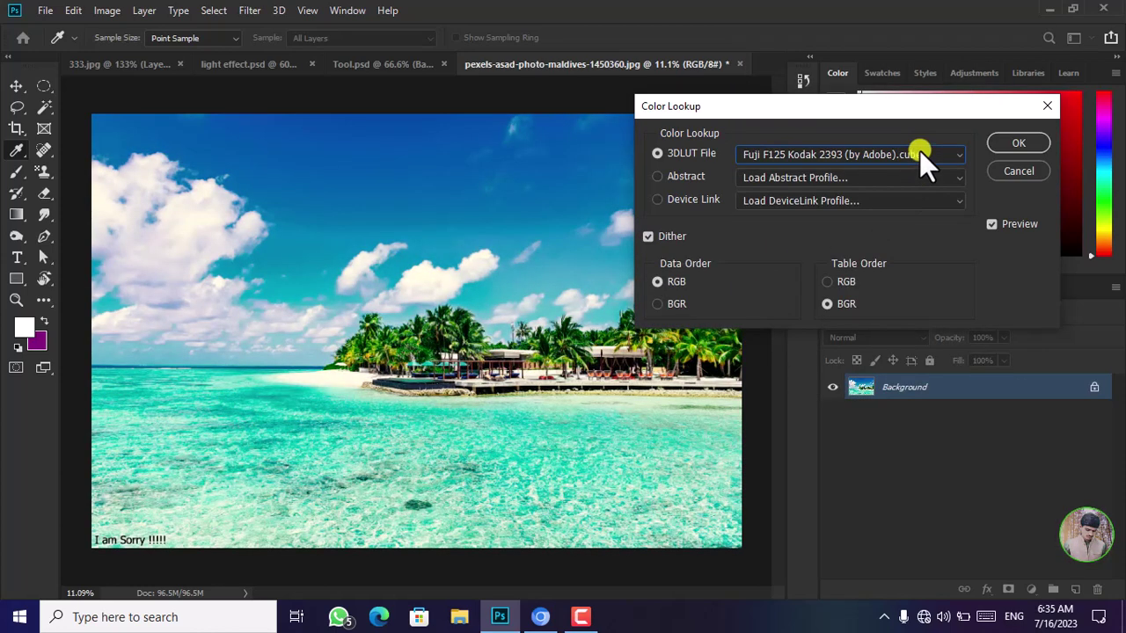
Preview the Fuji F125 Kodak 2395, HorrorBlue, Kodak 5218 Kodak 2395, Moonlight, NightFromDay and FoggyNight LUTs
{"action": "left_click", "coordinate": [920, 152]}
{"action": "left_click", "coordinate": [760, 272]}
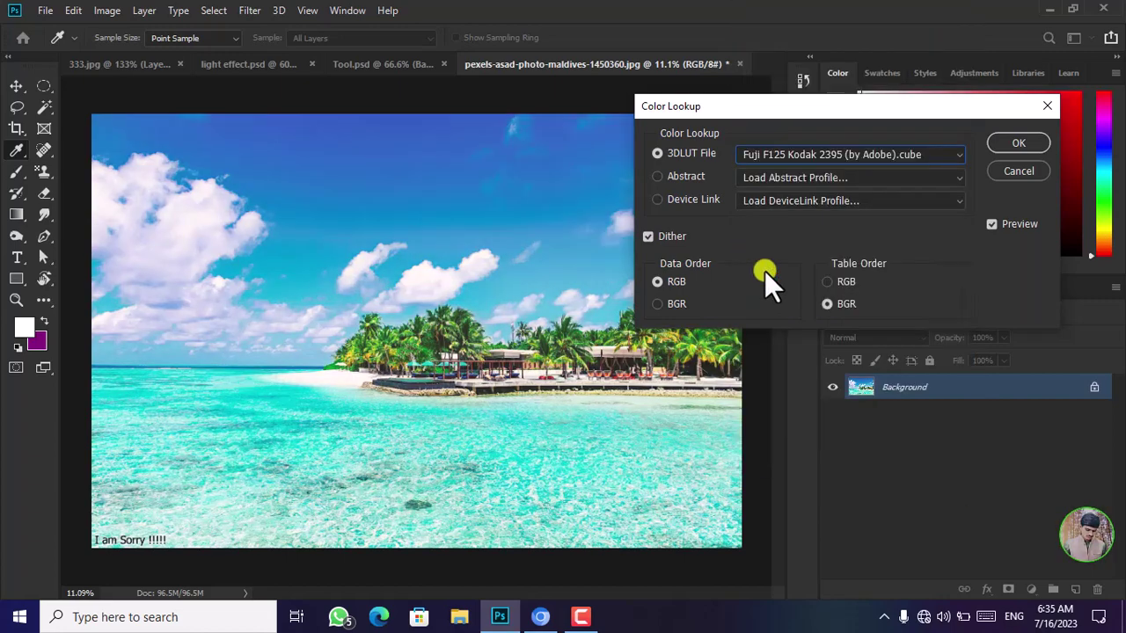
{"action": "left_click", "coordinate": [917, 156]}
{"action": "left_click", "coordinate": [836, 322]}
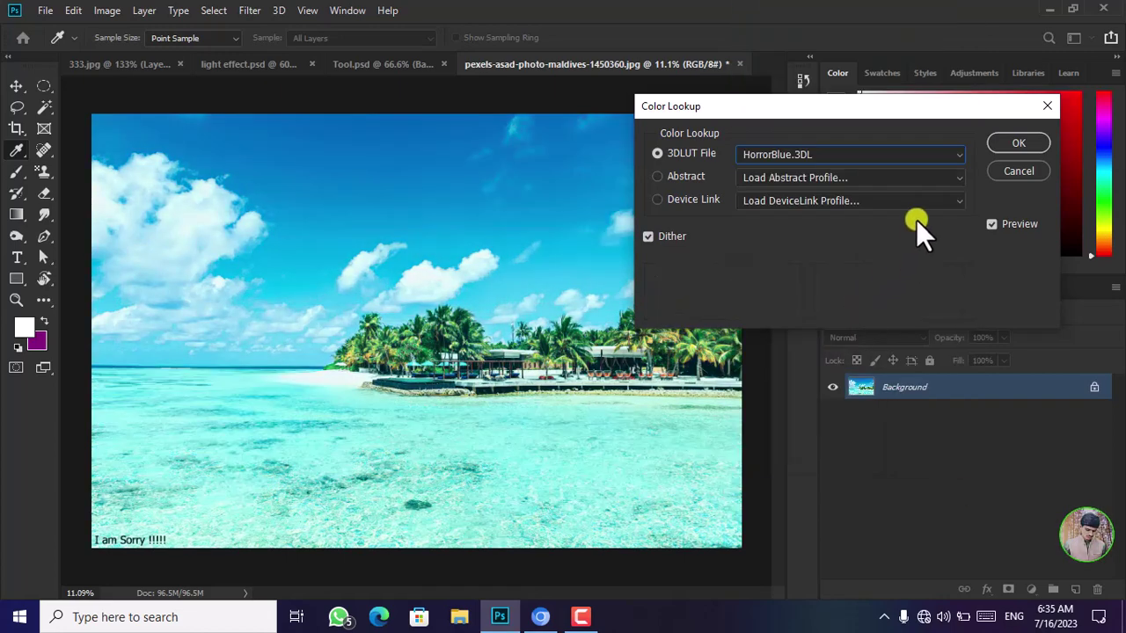
{"action": "left_click", "coordinate": [937, 155]}
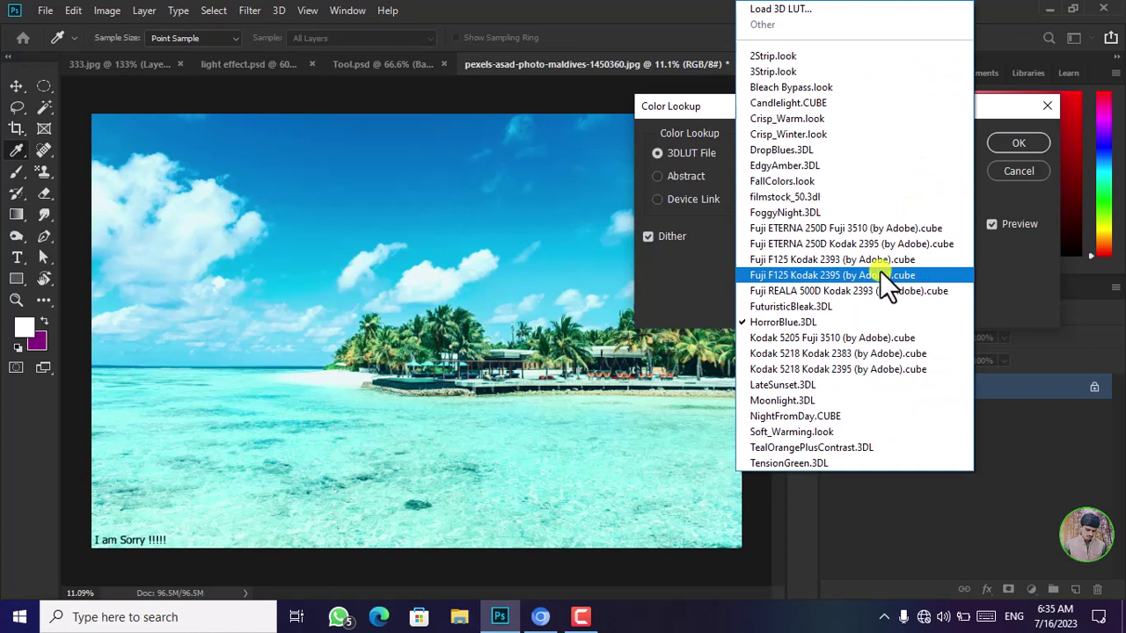
{"action": "left_click", "coordinate": [831, 371]}
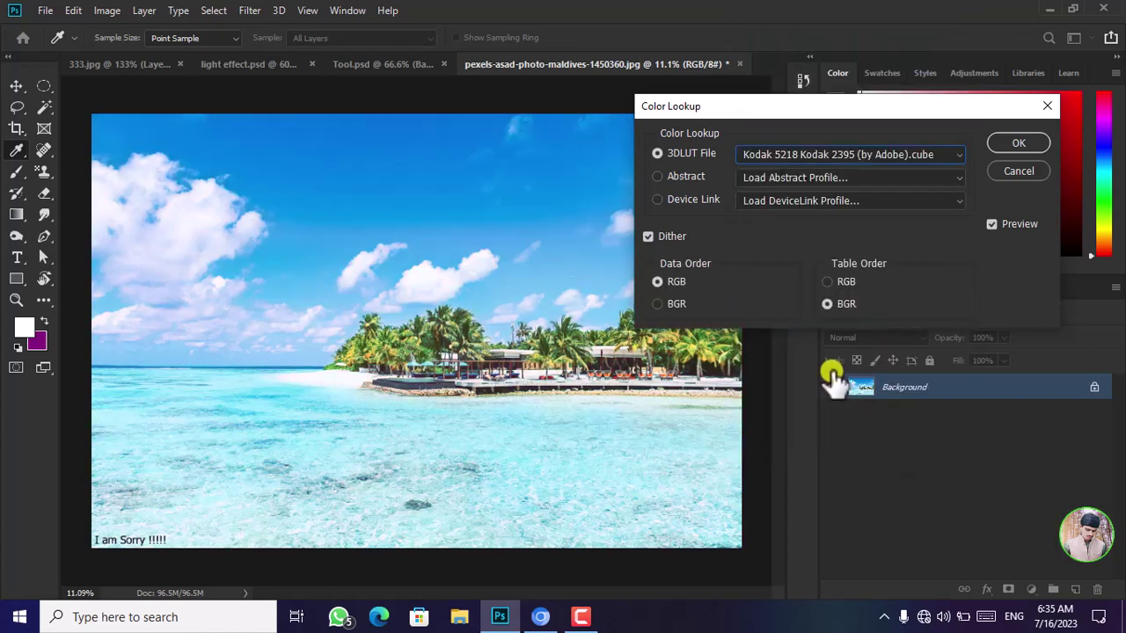
{"action": "left_click", "coordinate": [848, 155]}
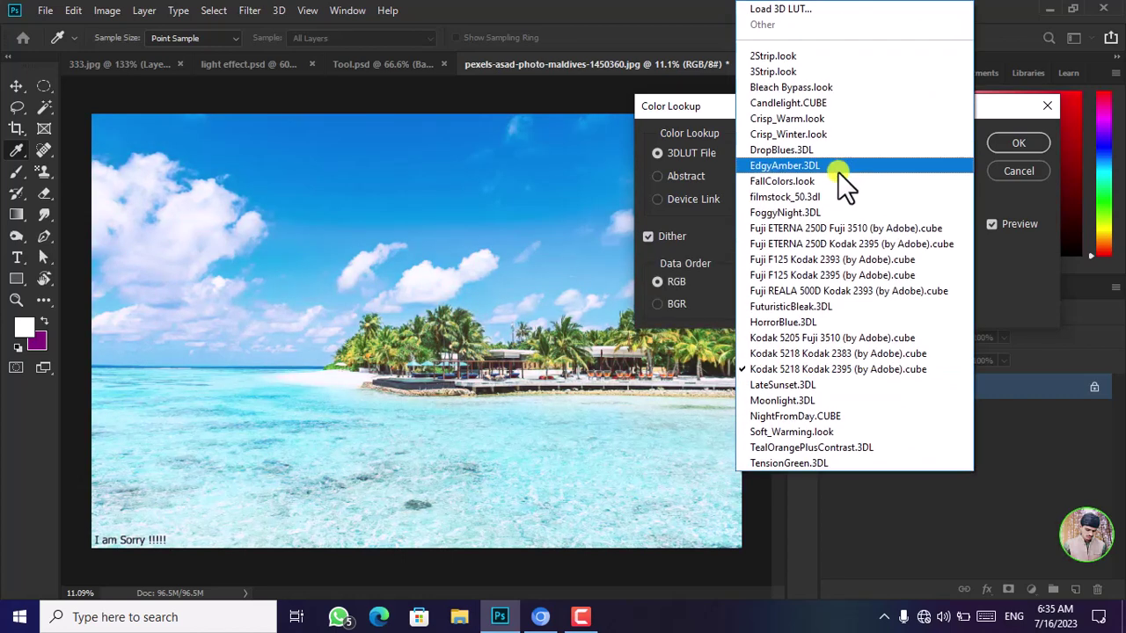
{"action": "left_click", "coordinate": [781, 396]}
{"action": "left_click", "coordinate": [879, 154]}
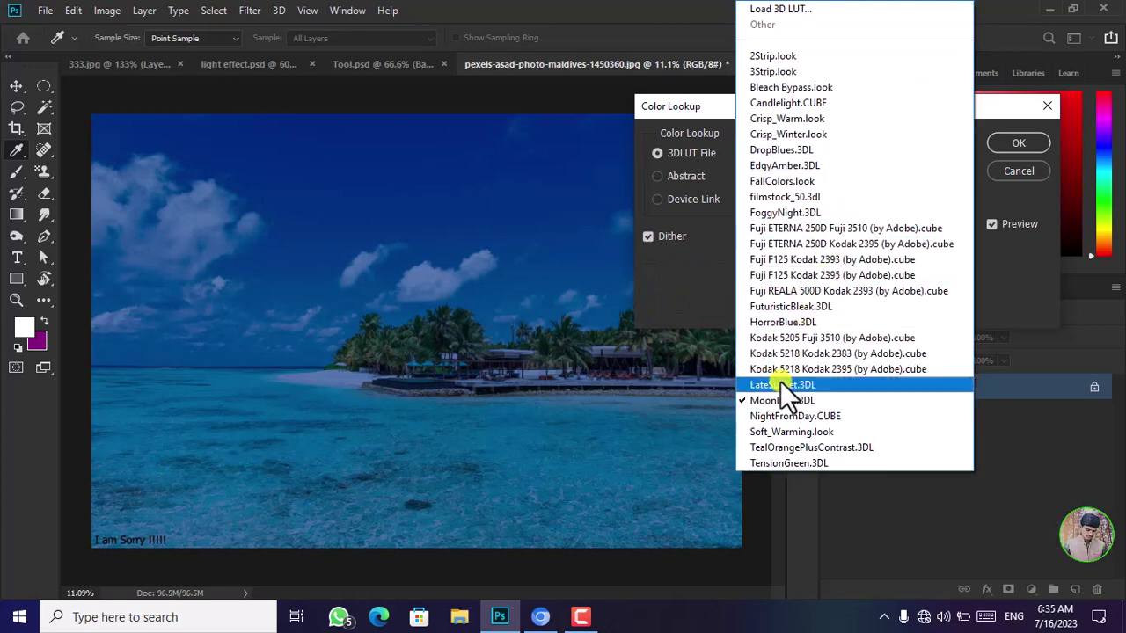
{"action": "left_click", "coordinate": [780, 419]}
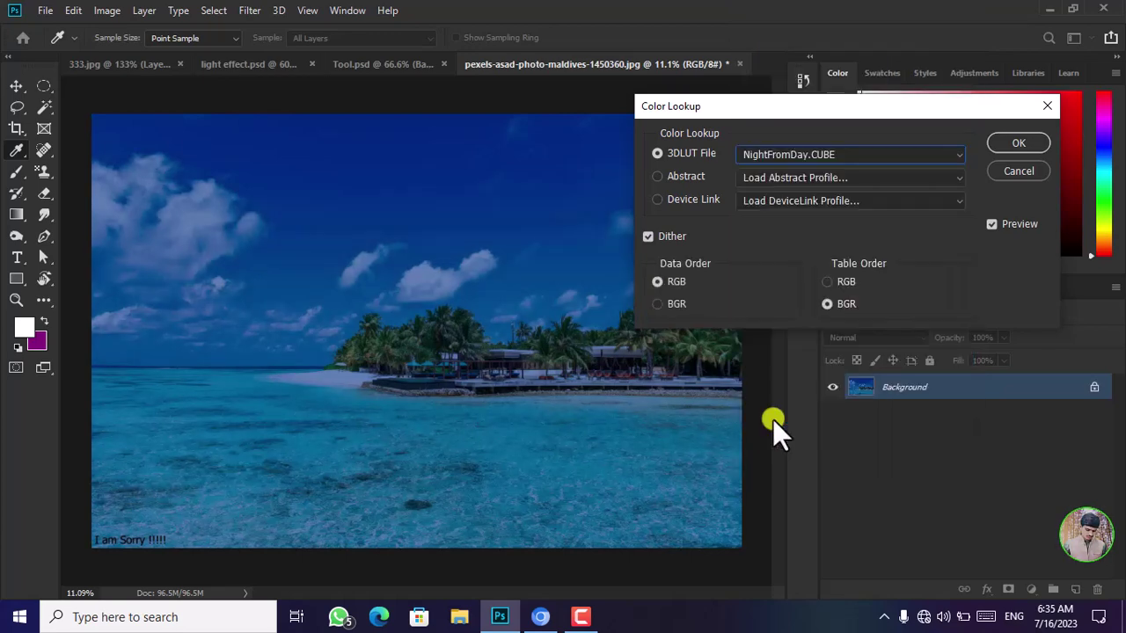
{"action": "left_click", "coordinate": [929, 154]}
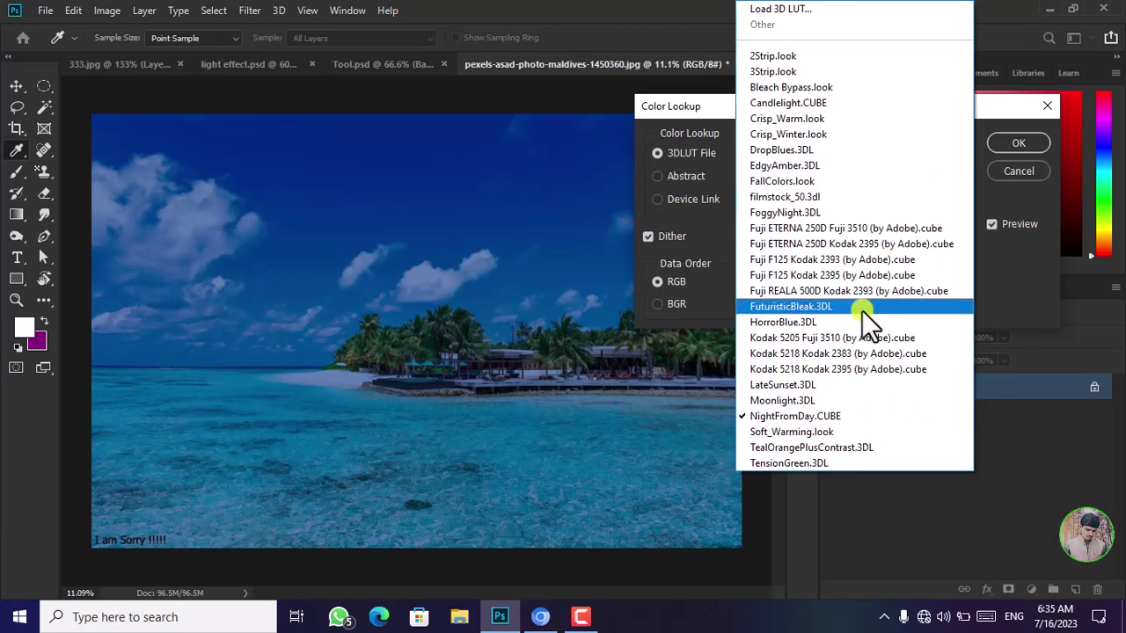
{"action": "left_click", "coordinate": [831, 212]}
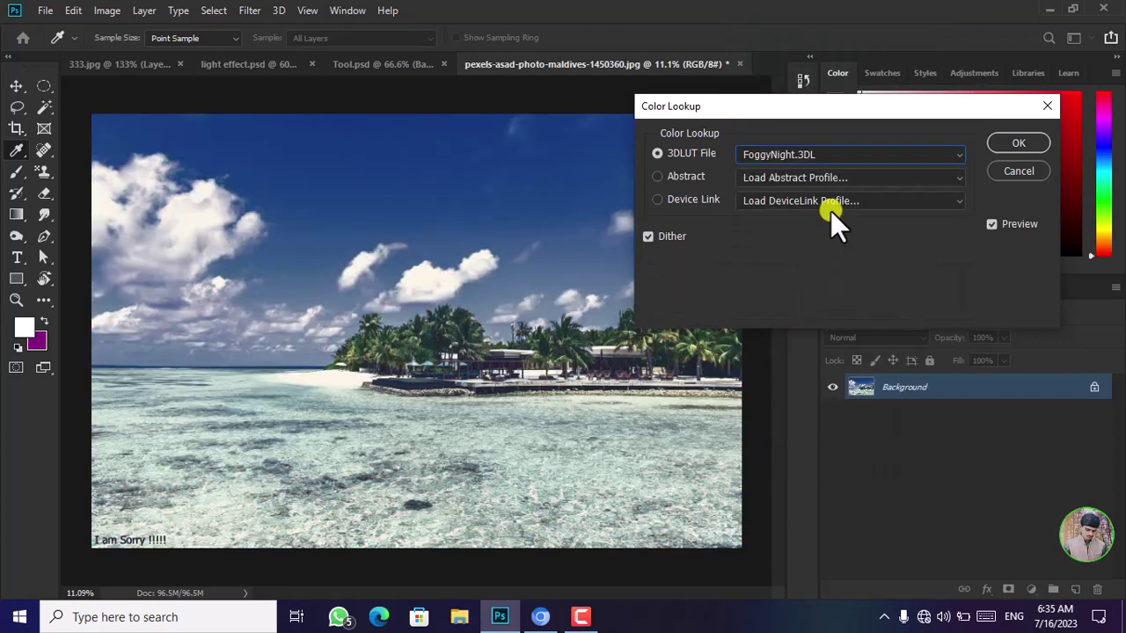
Return to Bleach Bypass, abandon loading a custom LUT file, and reset the lookup to original colours
{"action": "left_click", "coordinate": [938, 157]}
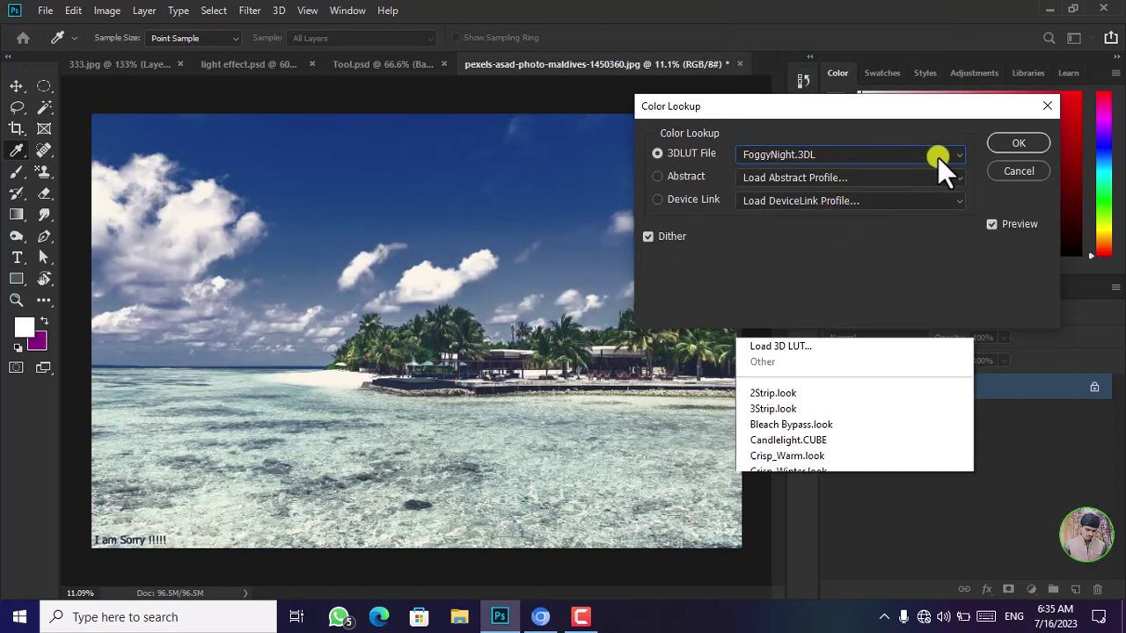
{"action": "left_click", "coordinate": [807, 83]}
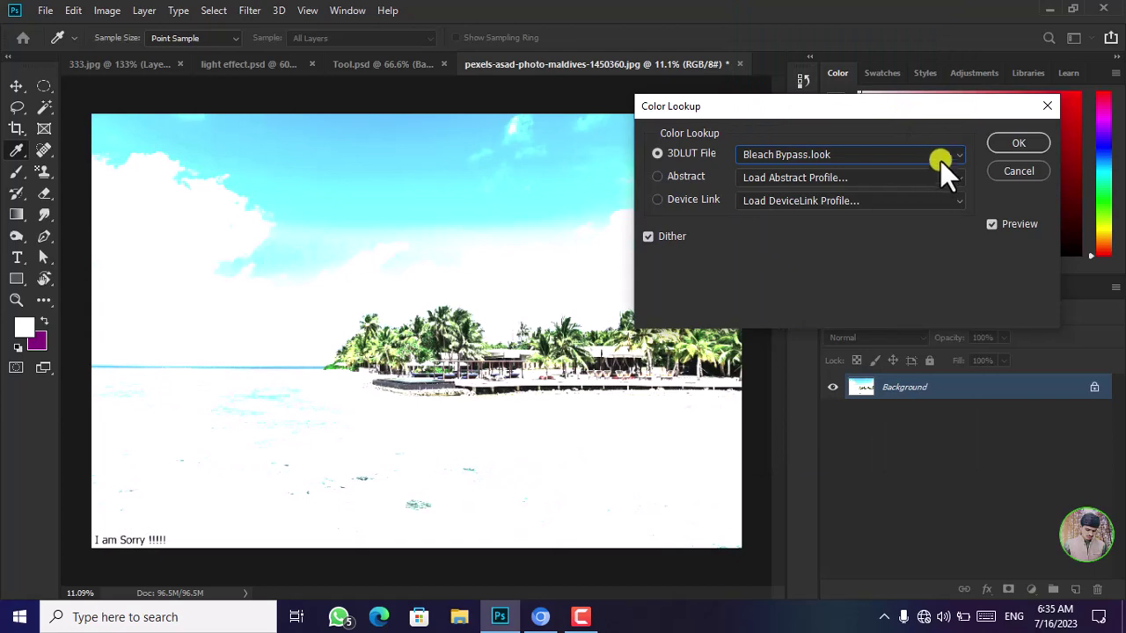
{"action": "left_click", "coordinate": [942, 157]}
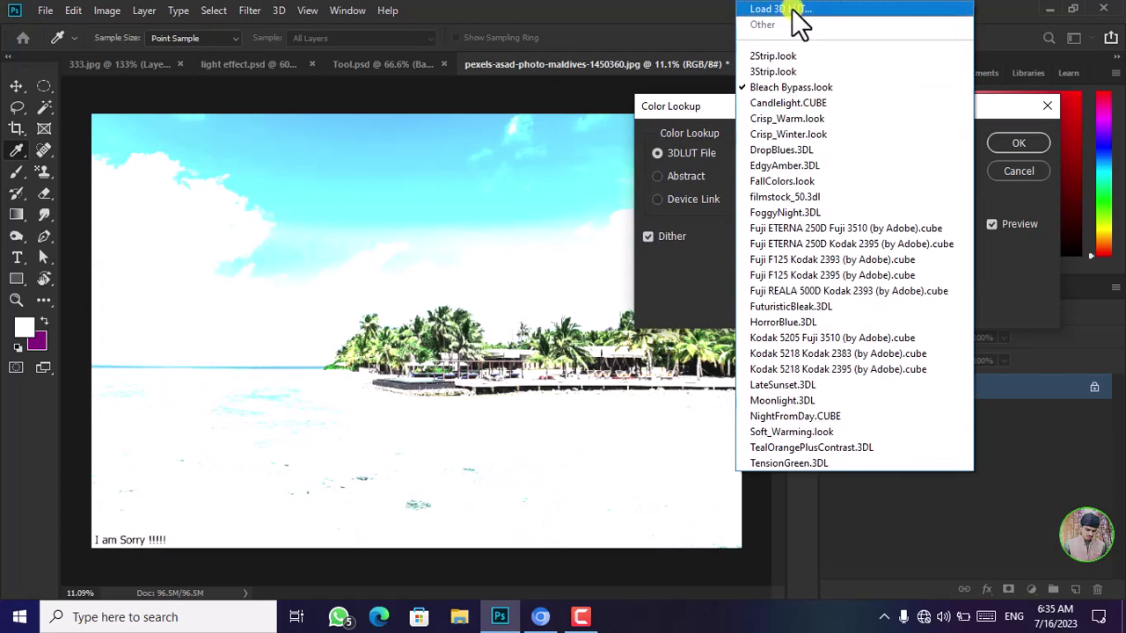
{"action": "left_click", "coordinate": [811, 16]}
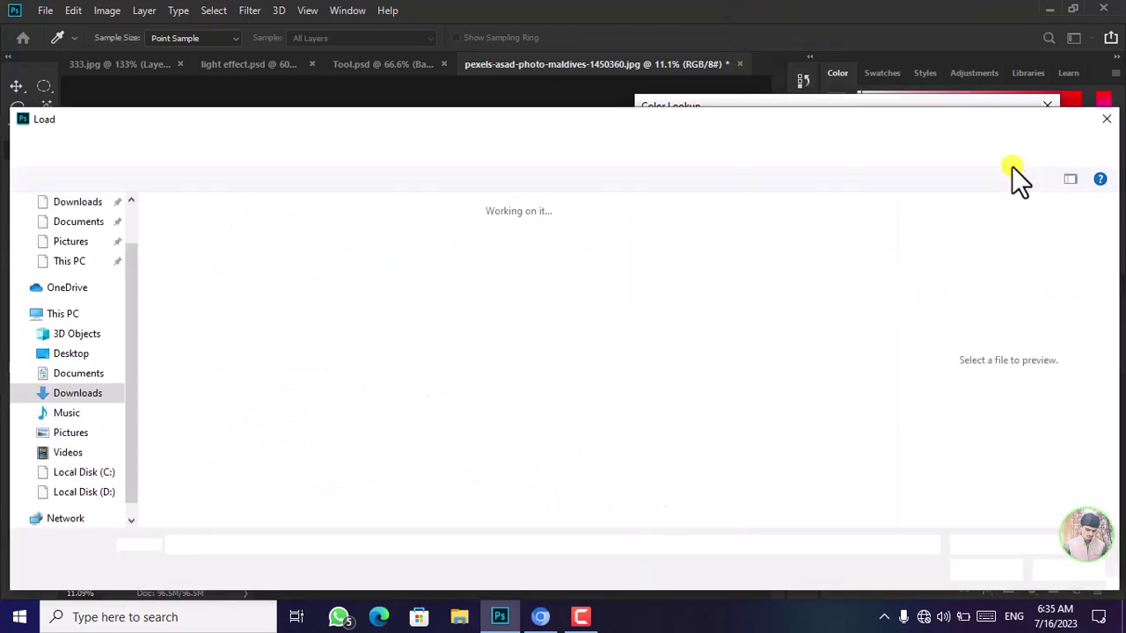
{"action": "left_click", "coordinate": [1101, 118]}
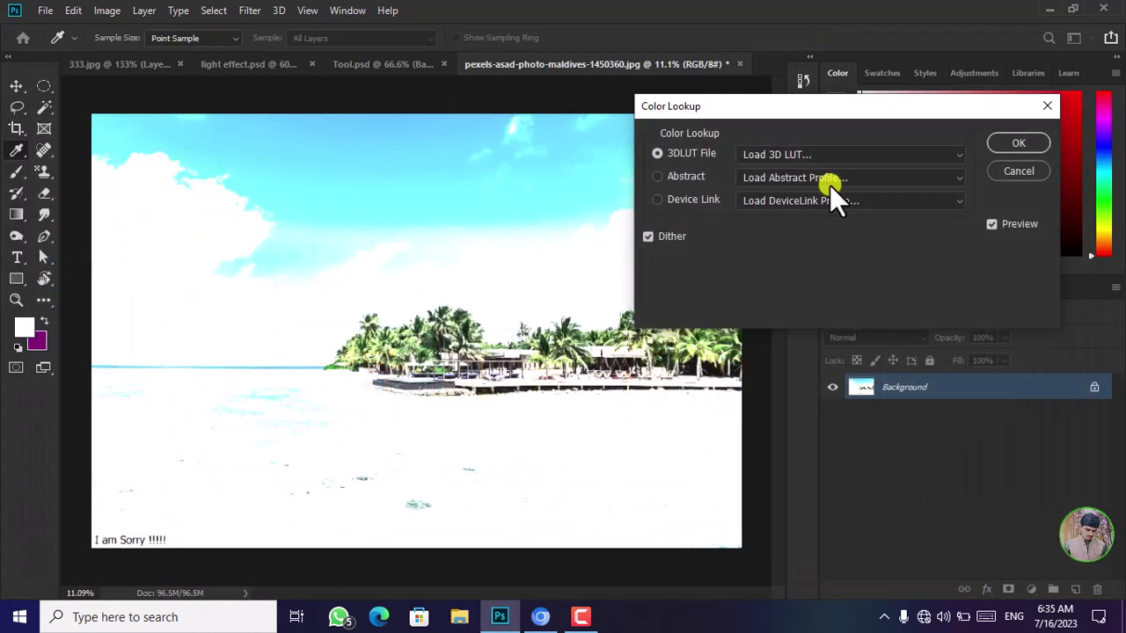
{"action": "left_click", "coordinate": [1019, 172], "text": "alt"}
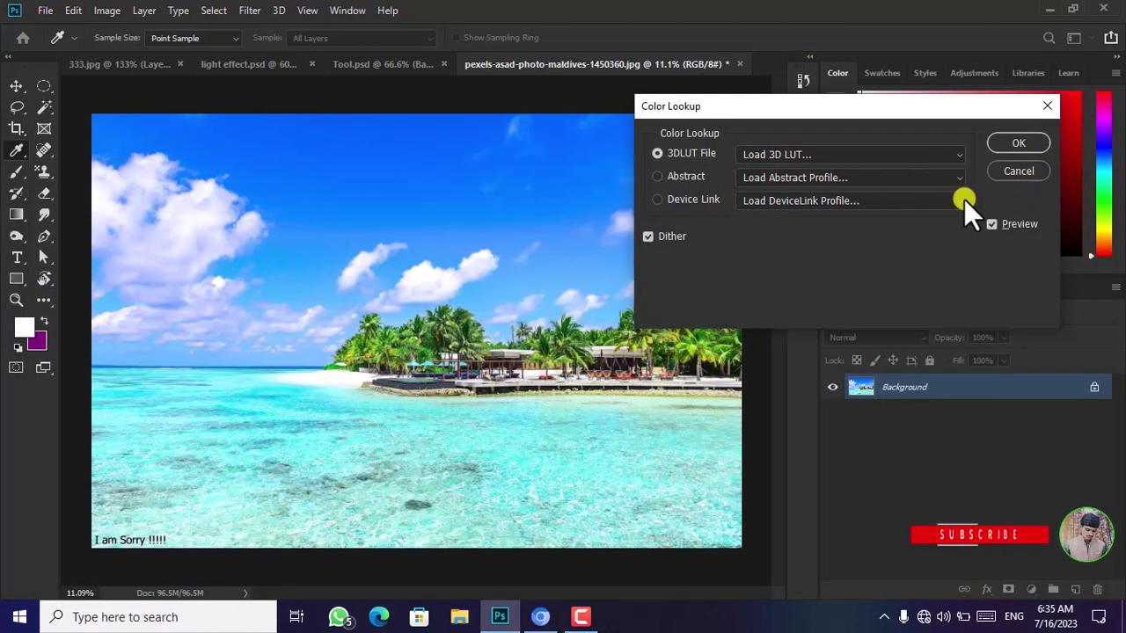
Cancel the Color Lookup dialog and switch to the Gradient tool
{"action": "left_click", "coordinate": [1044, 103]}
{"action": "key", "text": "g"}
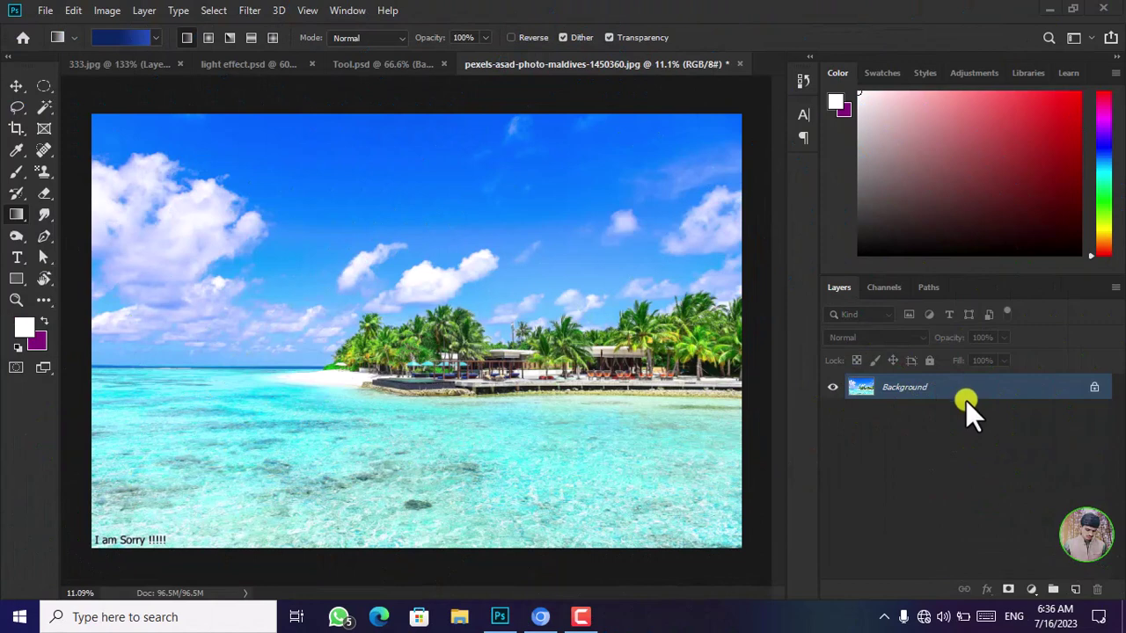
Add a Gradient Map adjustment layer using the Violet, Orange gradient preset
{"action": "left_click", "coordinate": [1029, 592]}
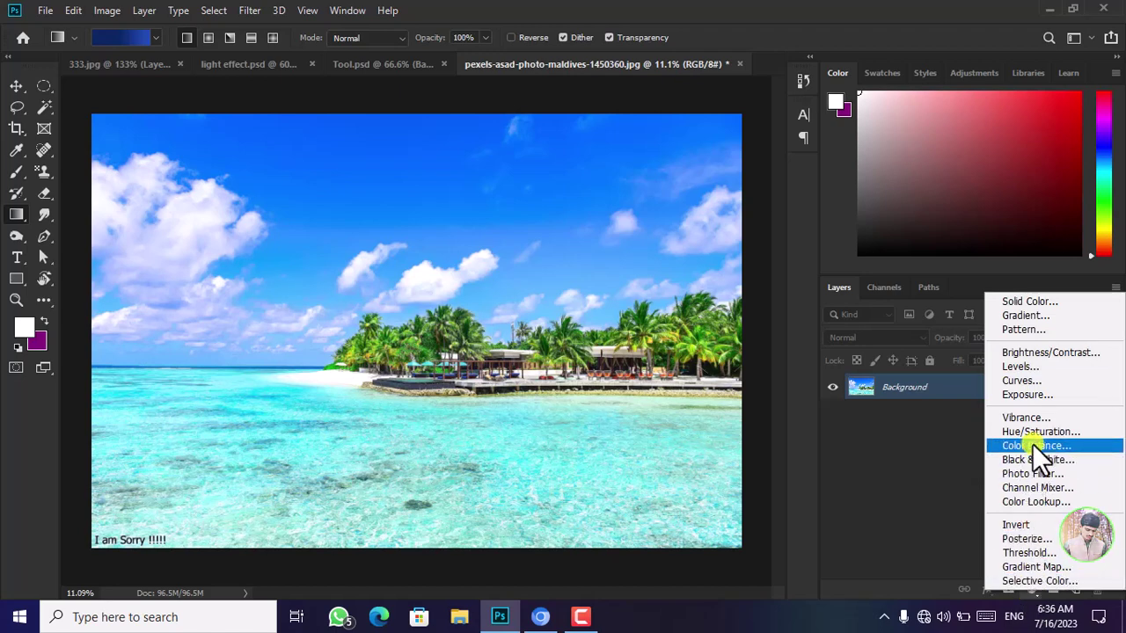
{"action": "left_click", "coordinate": [1035, 561]}
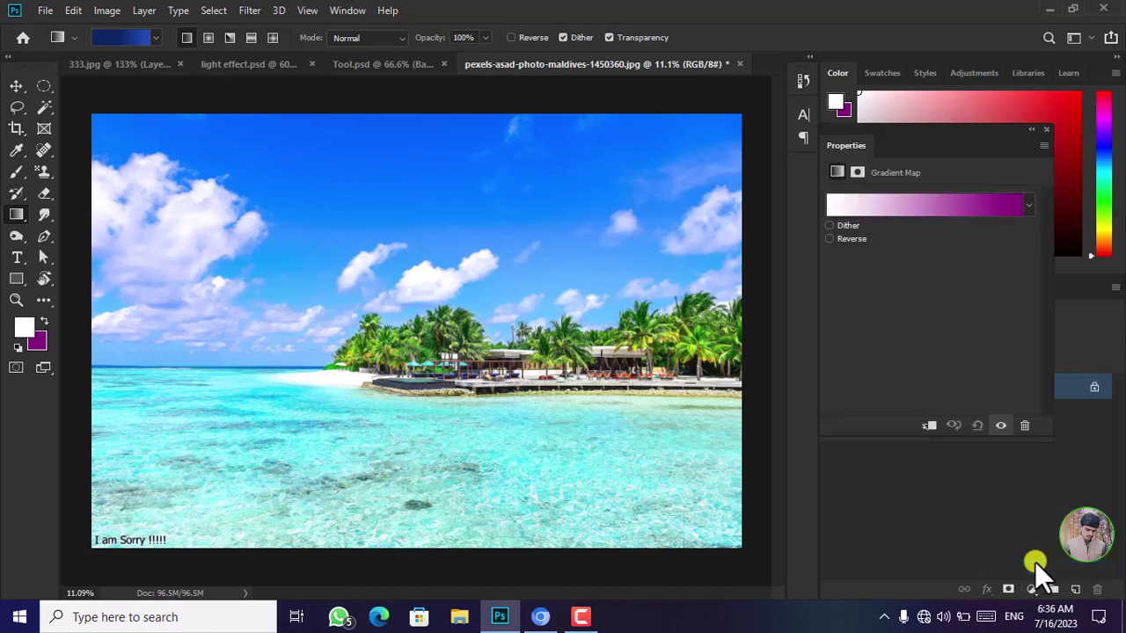
{"action": "left_click", "coordinate": [942, 212]}
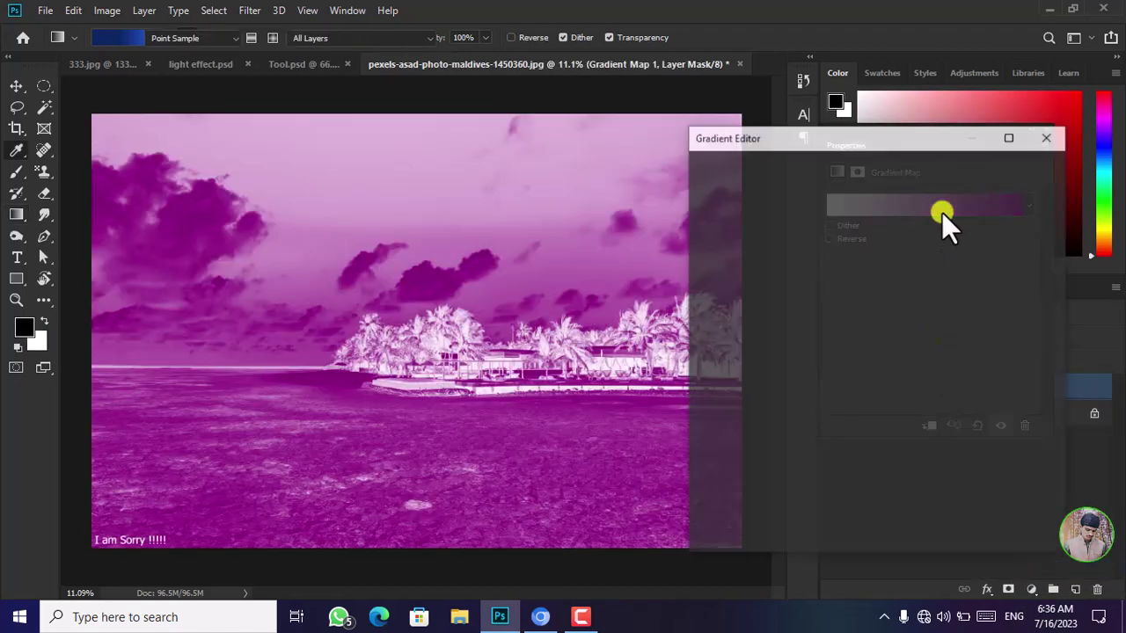
{"action": "left_click", "coordinate": [902, 219]}
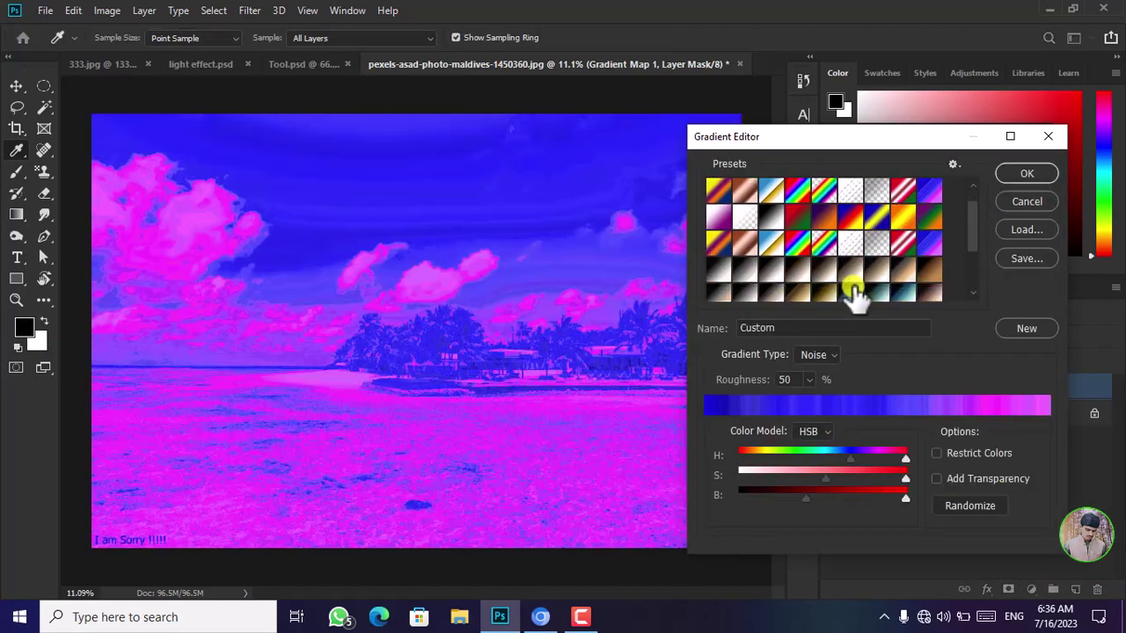
{"action": "scroll", "coordinate": [853, 295], "scroll_direction": "down", "scroll_amount": 2}
{"action": "scroll", "coordinate": [853, 294], "scroll_direction": "down", "scroll_amount": 2}
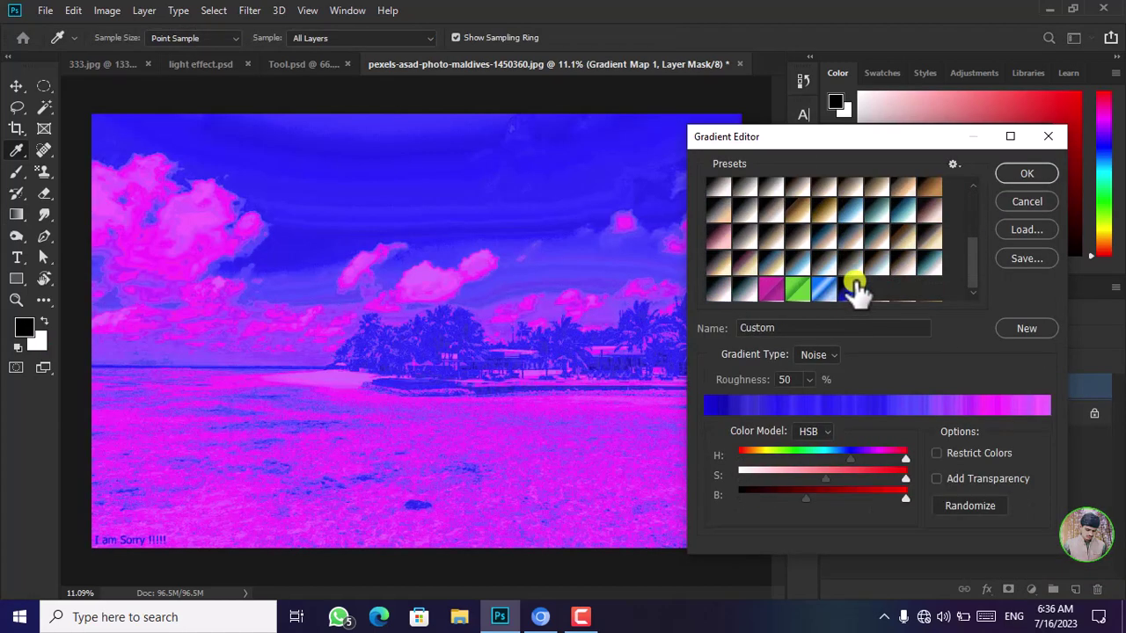
{"action": "scroll", "coordinate": [861, 275], "scroll_direction": "up", "scroll_amount": 3}
{"action": "scroll", "coordinate": [860, 275], "scroll_direction": "up", "scroll_amount": 3}
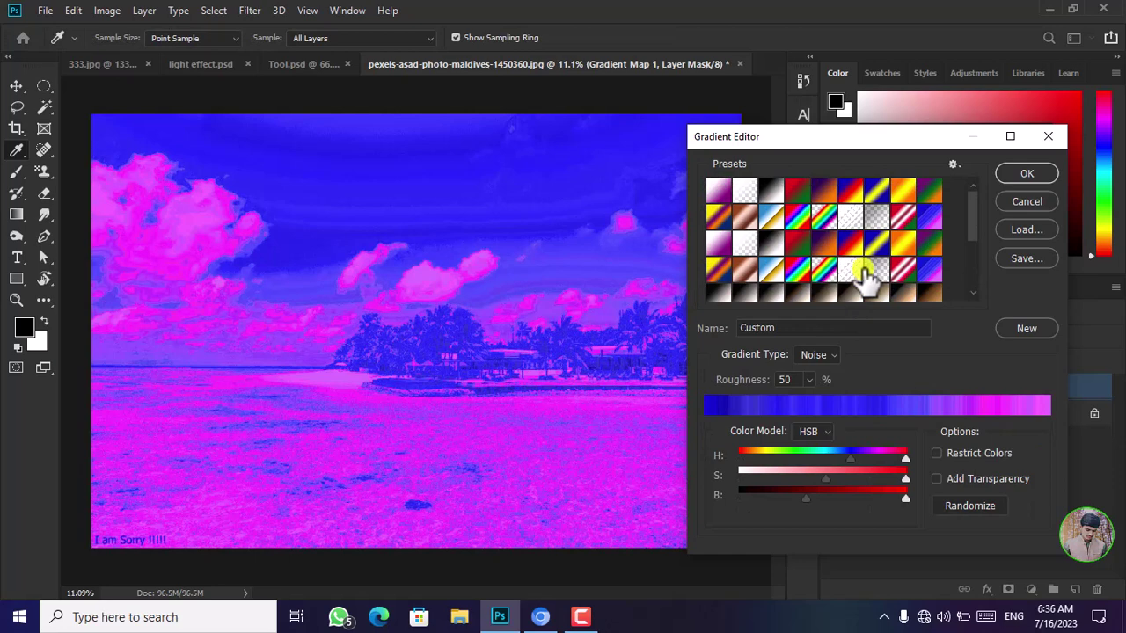
{"action": "left_click", "coordinate": [818, 194]}
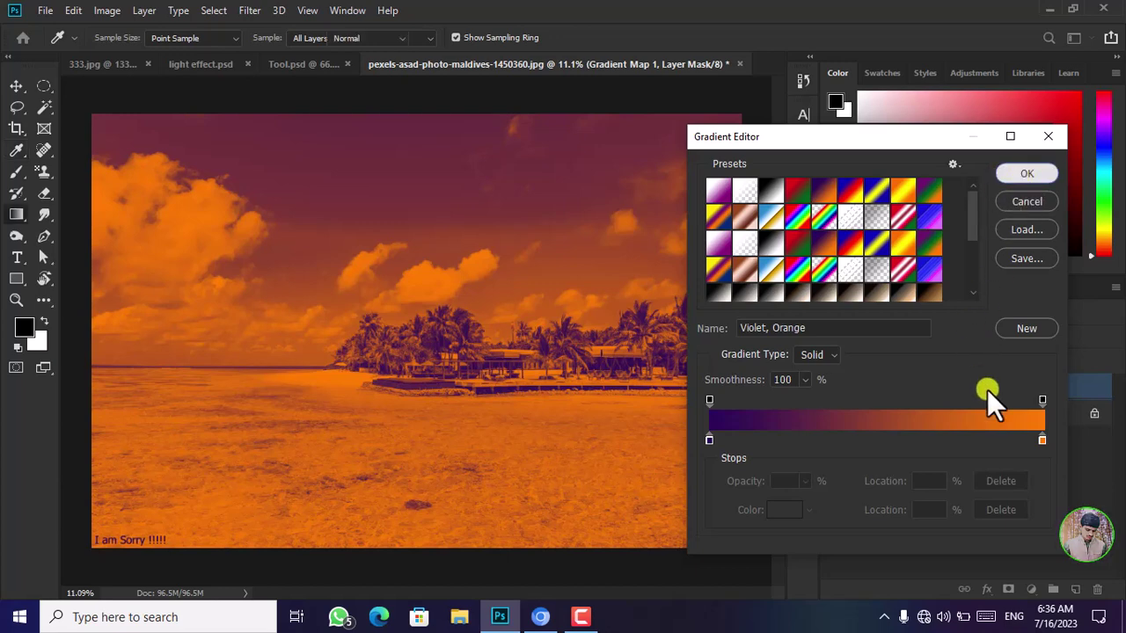
{"action": "key", "text": "Return"}
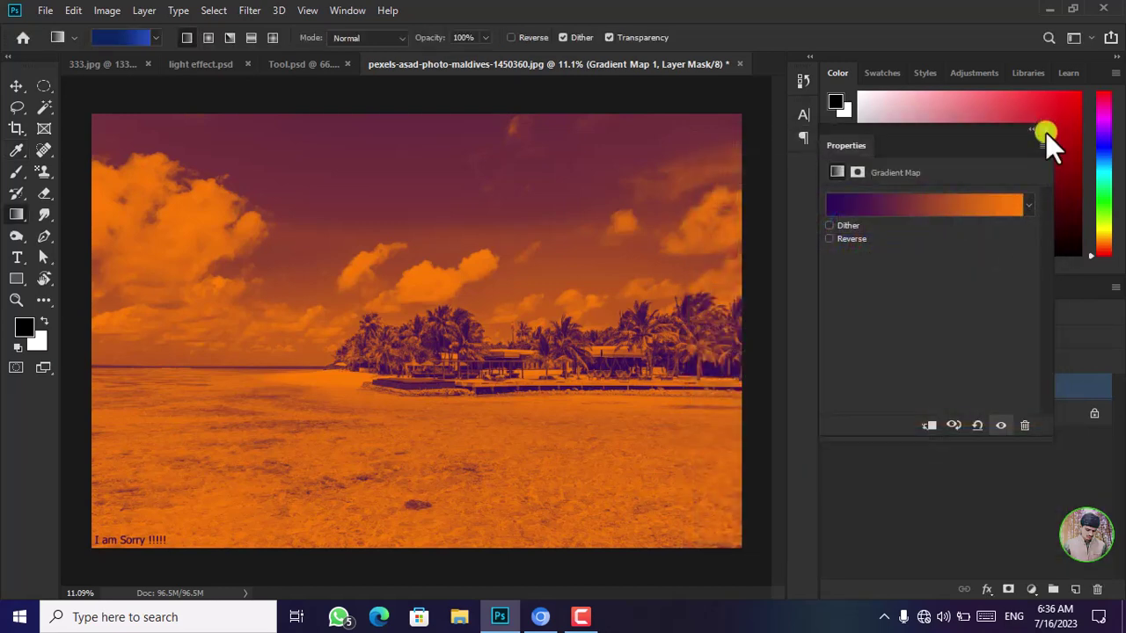
Set the Gradient Map 1 layer opacity to 80%
{"action": "left_click", "coordinate": [1046, 132]}
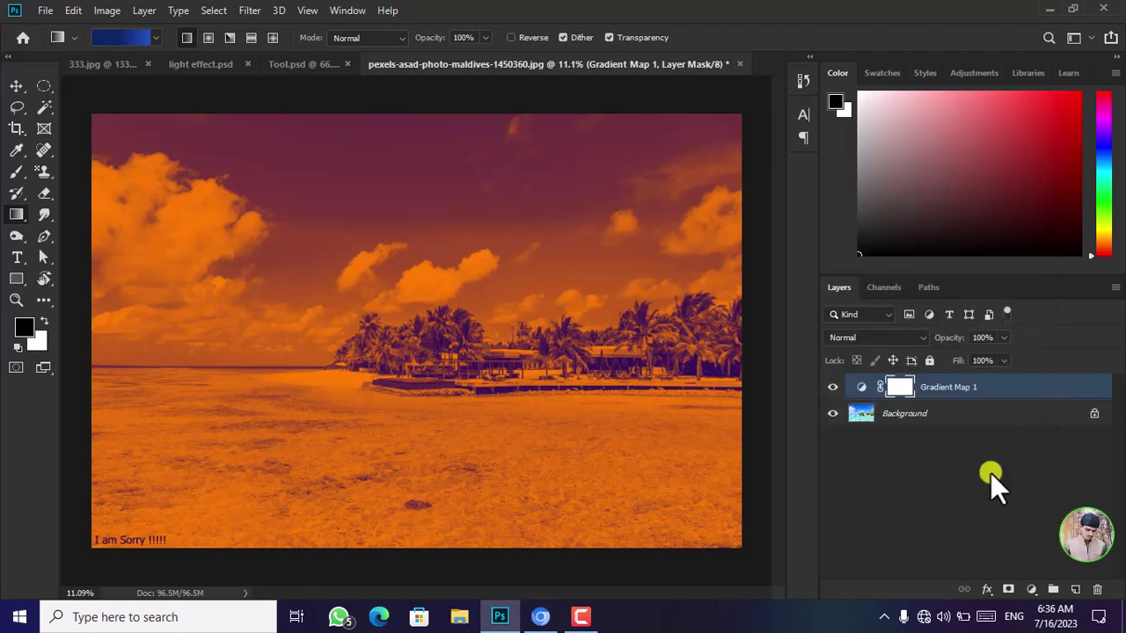
{"action": "left_click", "coordinate": [1000, 340]}
{"action": "mouse_move", "coordinate": [985, 354]}
{"action": "left_mouse_down"}
{"action": "mouse_move", "coordinate": [966, 356]}
{"action": "mouse_move", "coordinate": [1004, 354]}
{"action": "left_mouse_up"}
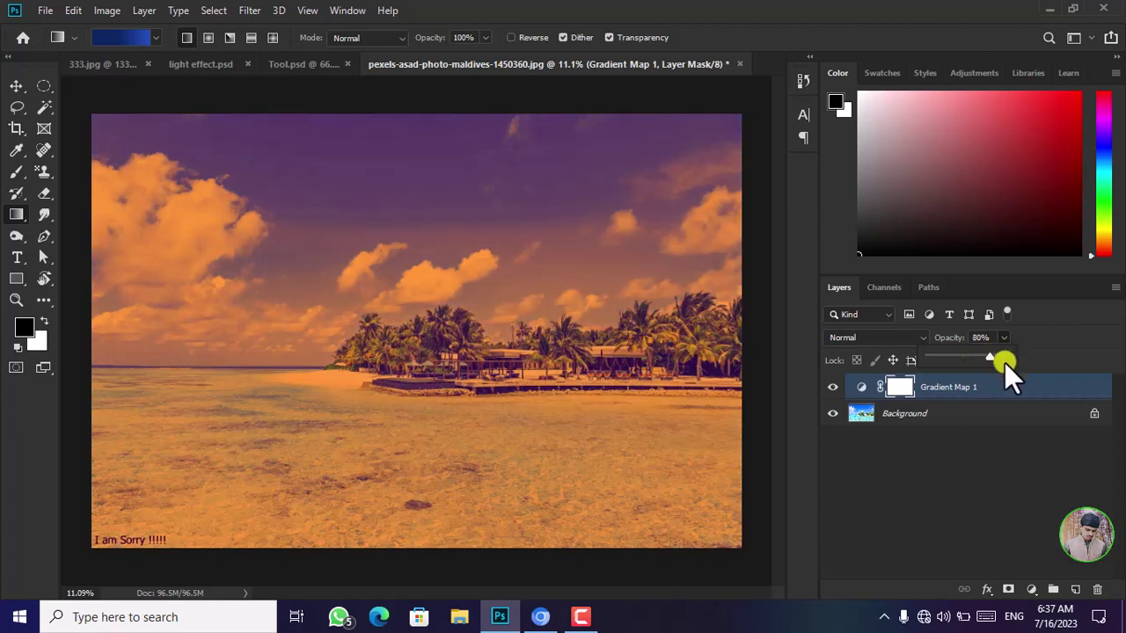
{"action": "left_click", "coordinate": [1050, 353]}
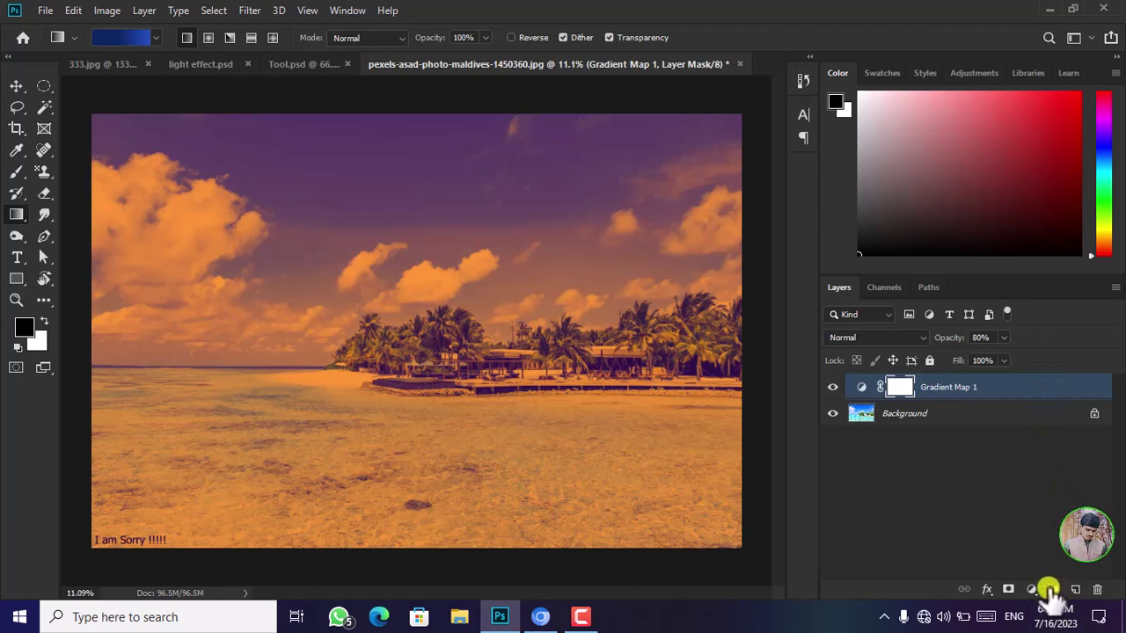
{"action": "left_click", "coordinate": [1032, 589]}
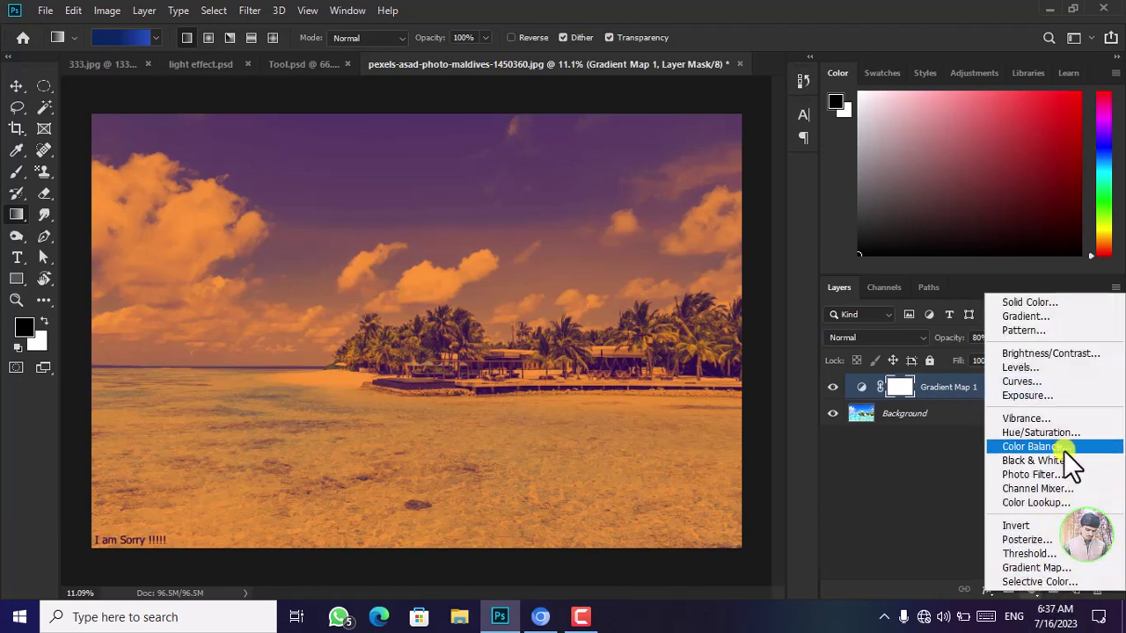
Add a Curves adjustment layer with raised highlights and lowered shadows forming an S-curve
{"action": "left_click", "coordinate": [1052, 384]}
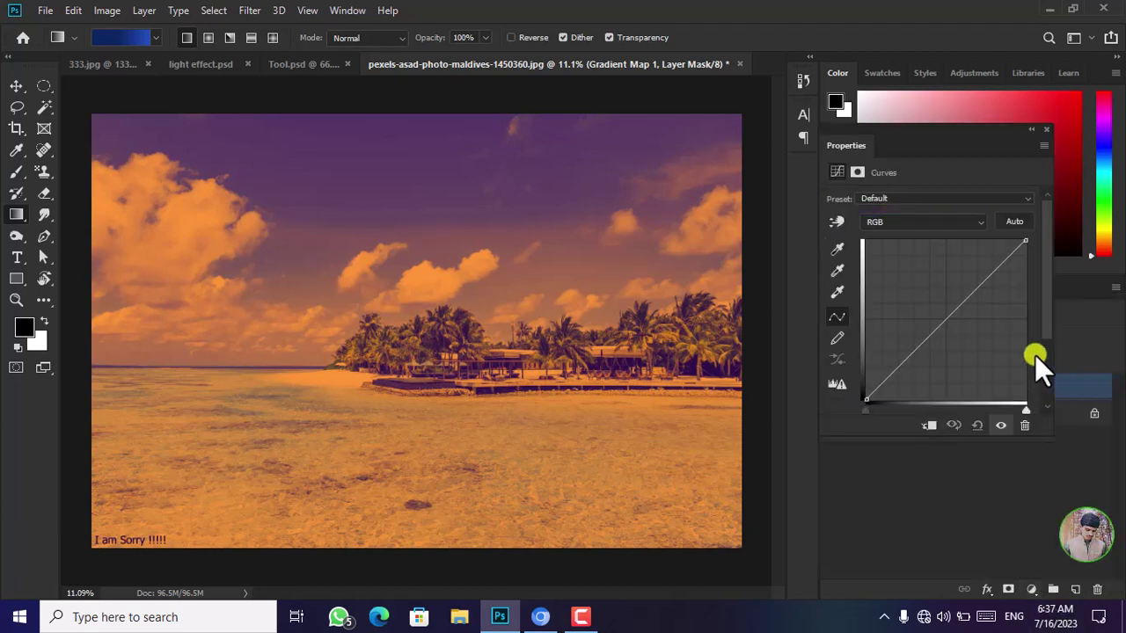
{"action": "mouse_move", "coordinate": [948, 339]}
{"action": "left_mouse_down"}
{"action": "mouse_move", "coordinate": [1003, 264]}
{"action": "mouse_move", "coordinate": [994, 266]}
{"action": "left_mouse_up"}
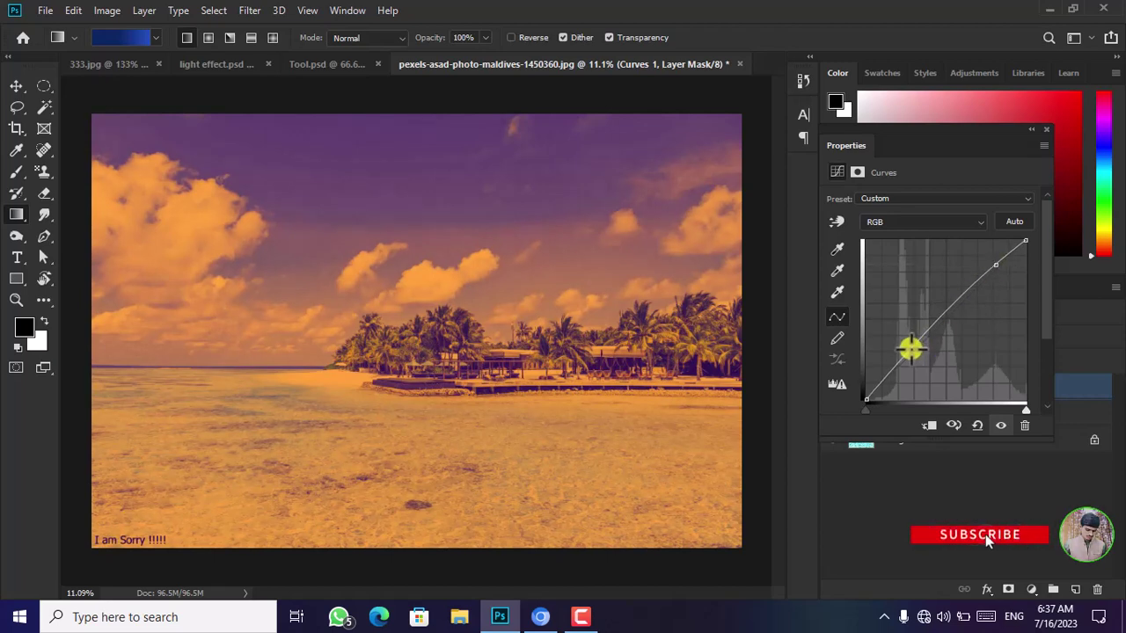
{"action": "left_click_drag", "start_coordinate": [911, 349], "coordinate": [896, 377]}
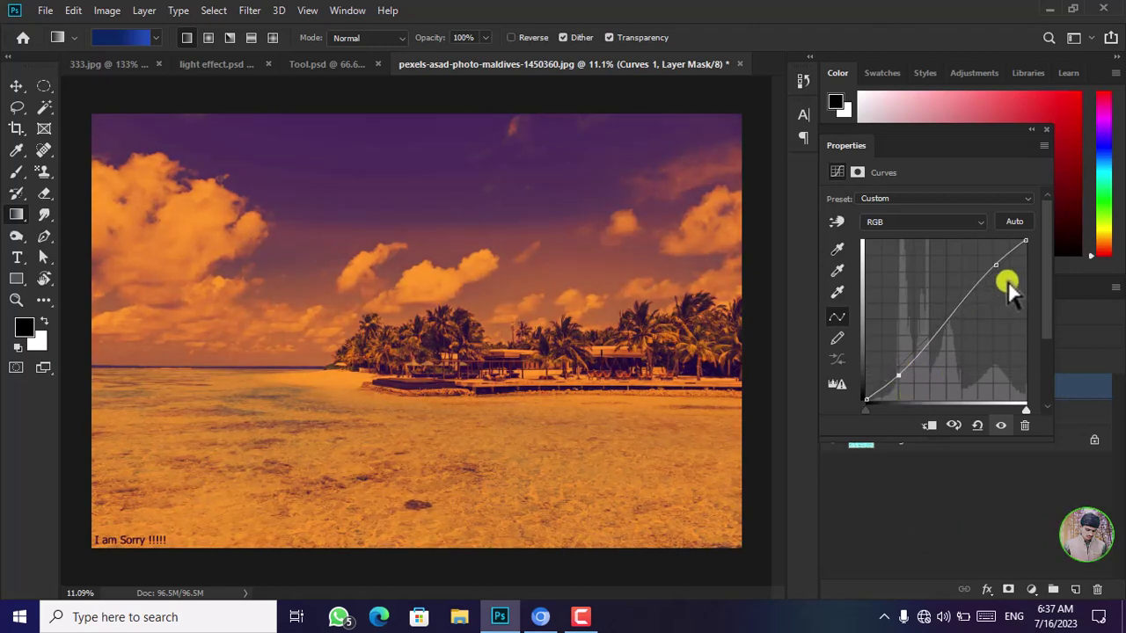
{"action": "left_click_drag", "start_coordinate": [995, 265], "coordinate": [996, 258]}
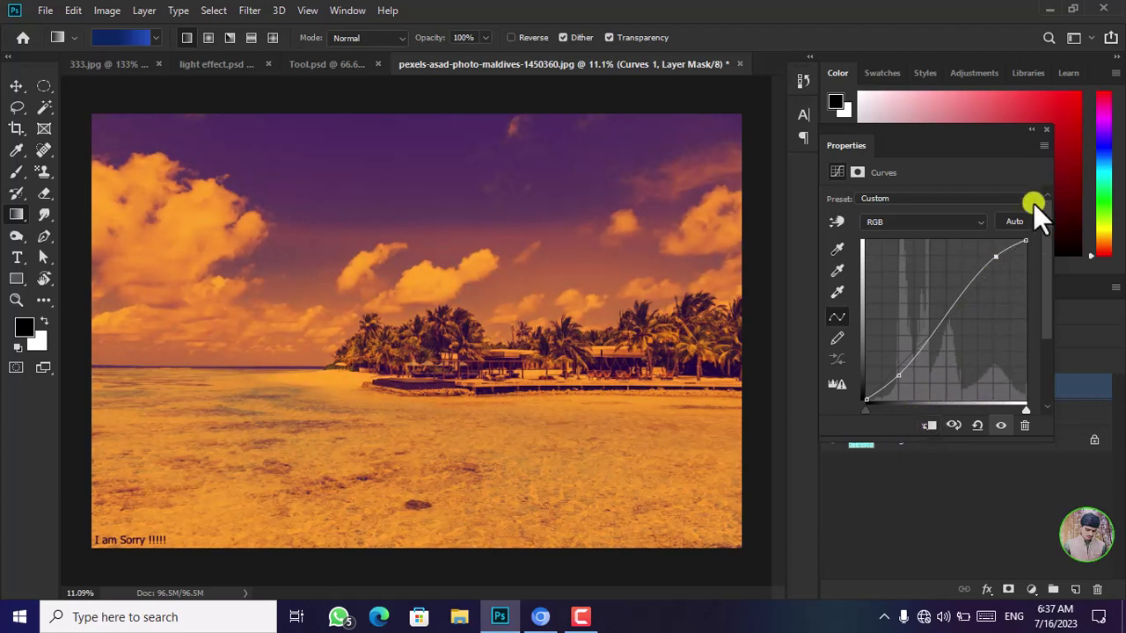
{"action": "left_click", "coordinate": [1046, 129]}
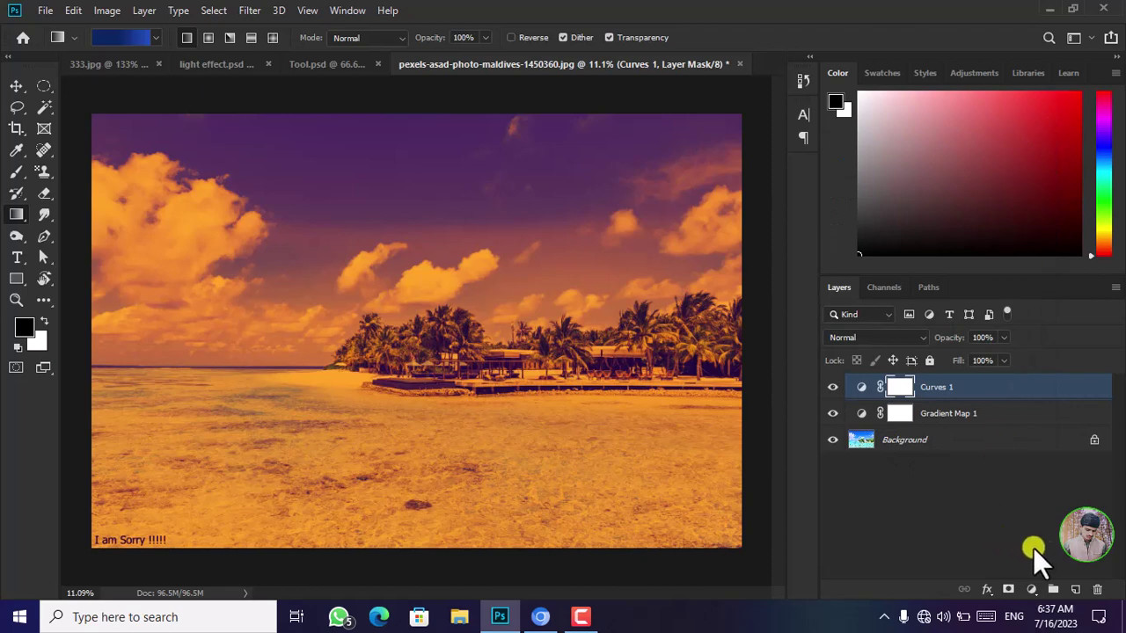
Add a Levels adjustment layer with the midtone slider moved right to darken midtones
{"action": "left_click", "coordinate": [1031, 589]}
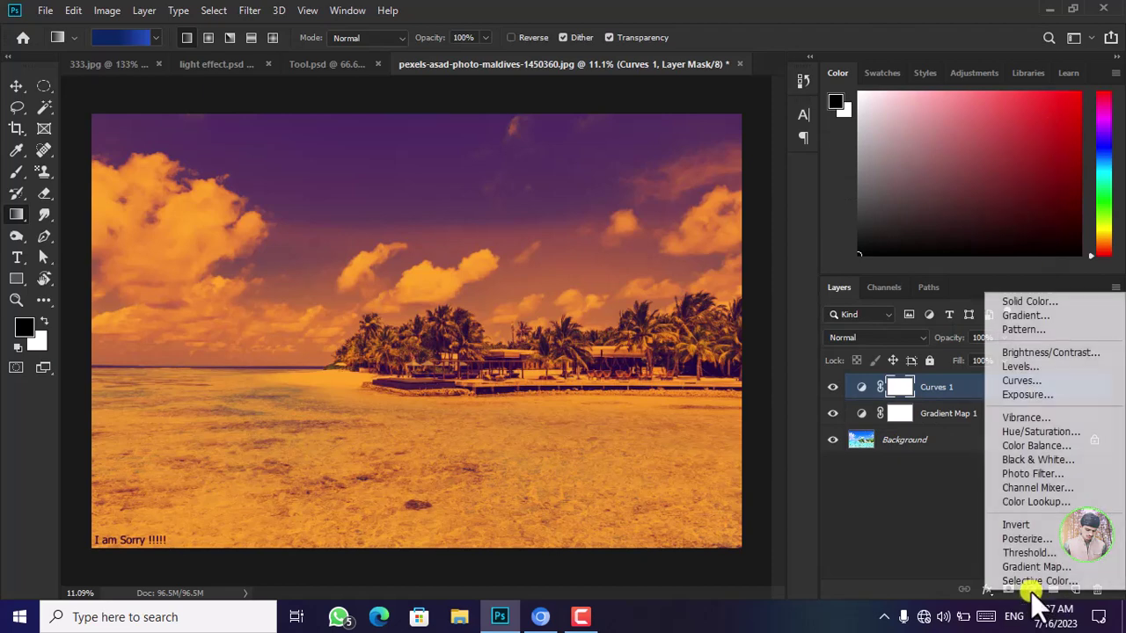
{"action": "left_click", "coordinate": [1031, 366]}
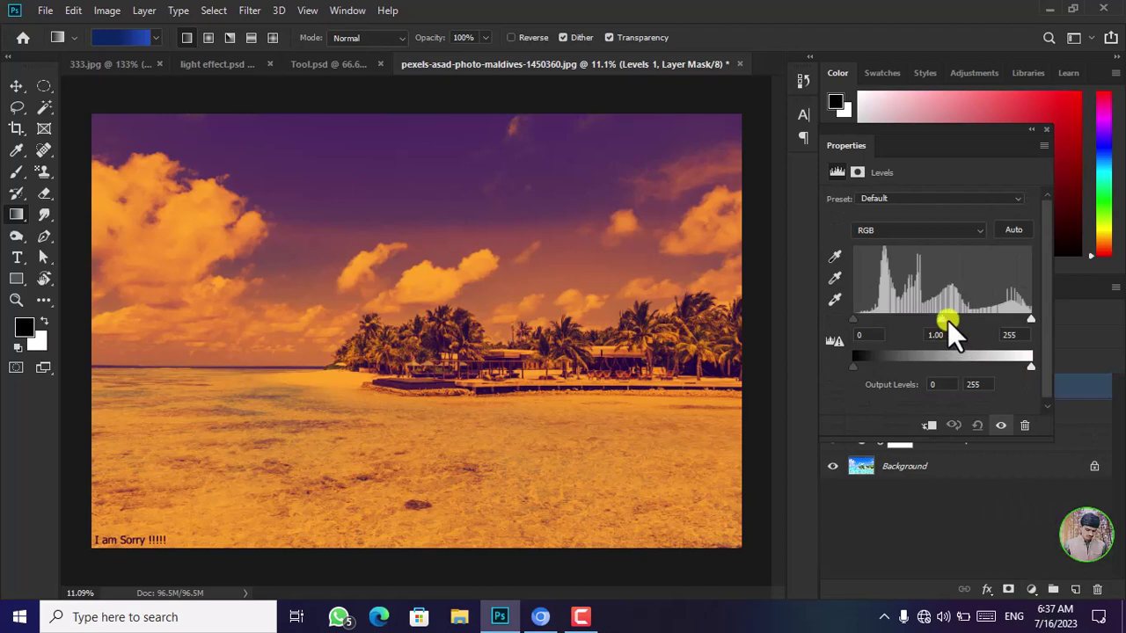
{"action": "mouse_move", "coordinate": [948, 320]}
{"action": "left_mouse_down"}
{"action": "mouse_move", "coordinate": [919, 316]}
{"action": "mouse_move", "coordinate": [1010, 314]}
{"action": "mouse_move", "coordinate": [882, 325]}
{"action": "mouse_move", "coordinate": [959, 319]}
{"action": "left_mouse_up"}
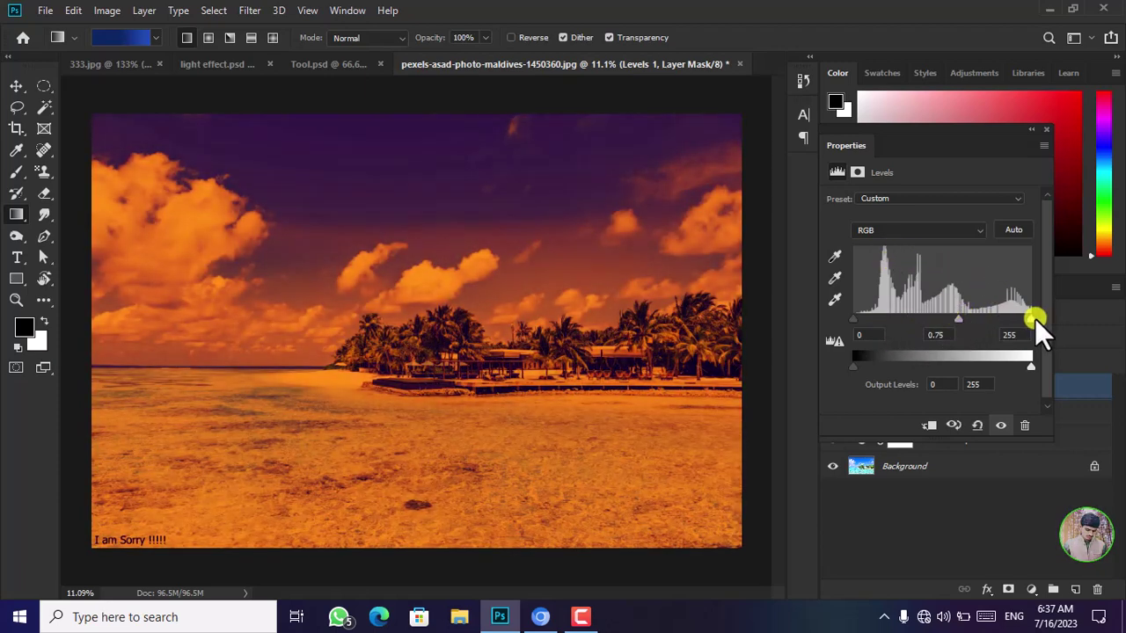
{"action": "left_click_drag", "start_coordinate": [957, 318], "coordinate": [963, 320]}
{"action": "left_click", "coordinate": [1042, 131]}
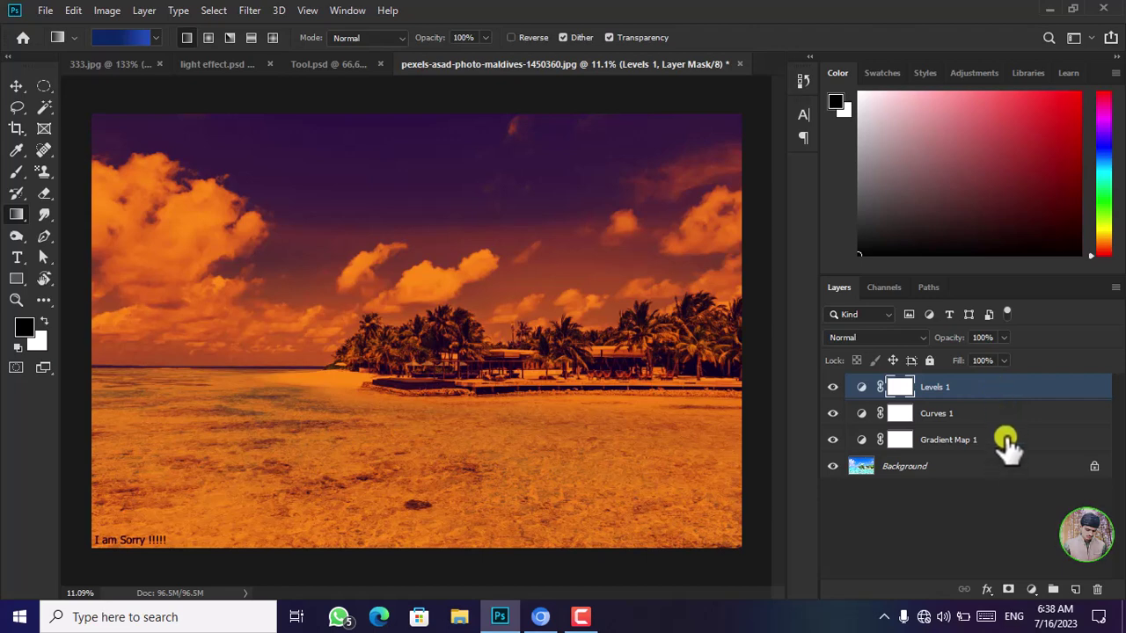
Select Gradient Map 1, Curves 1 and Levels 1 and group them with Ctrl+G
{"action": "left_click", "coordinate": [1006, 440], "text": "shift"}
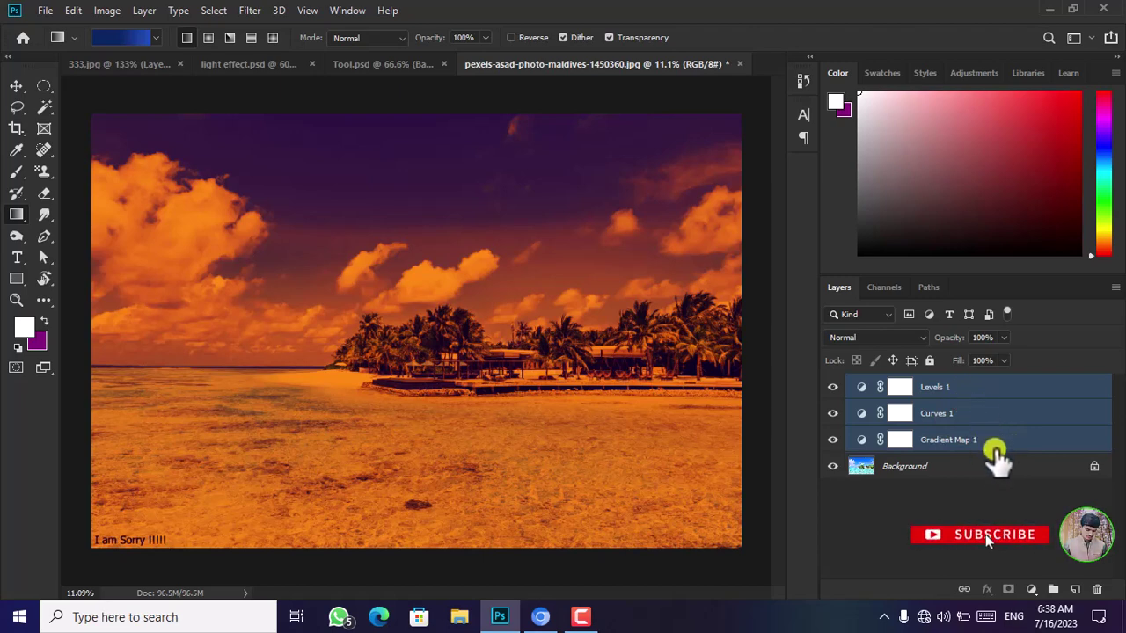
{"action": "key", "text": "ctrl+g"}
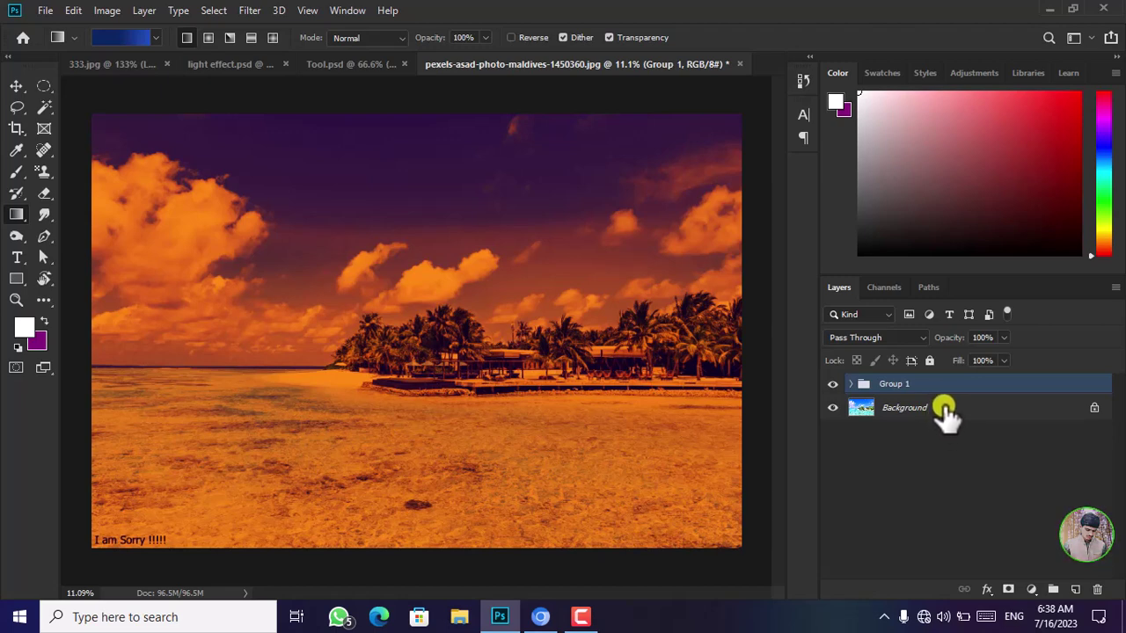
Export Color Lookup Tables with description 'Purple and orange' and High quality, proceeding to save
{"action": "left_click", "coordinate": [33, 12]}
{"action": "mouse_move", "coordinate": [61, 235]}
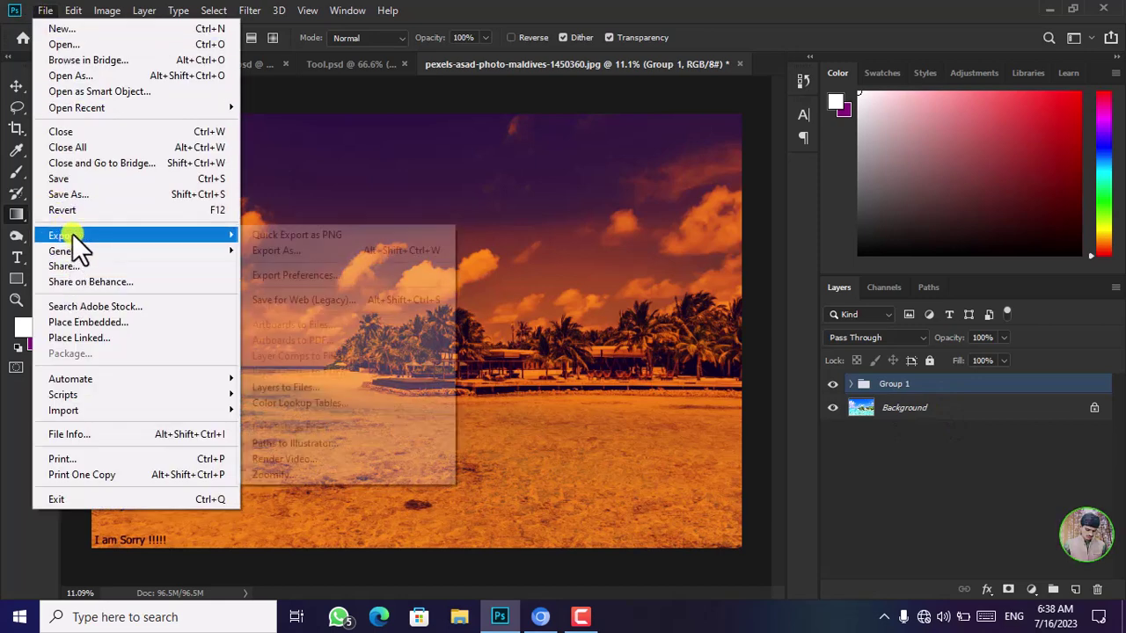
{"action": "left_click", "coordinate": [314, 405]}
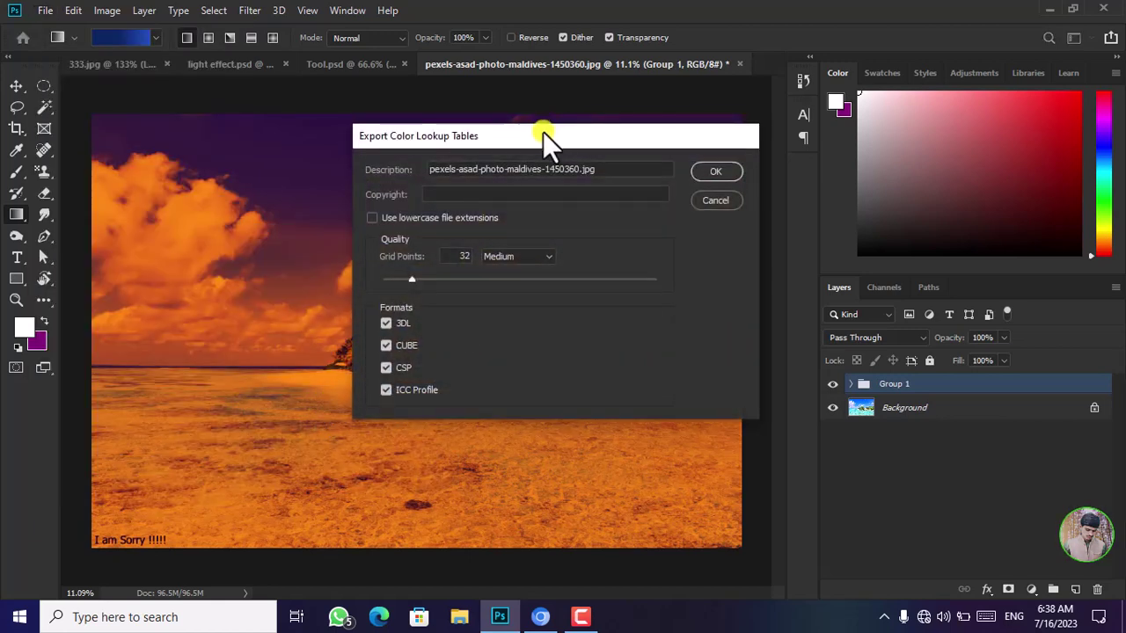
{"action": "left_click_drag", "start_coordinate": [543, 132], "coordinate": [561, 143]}
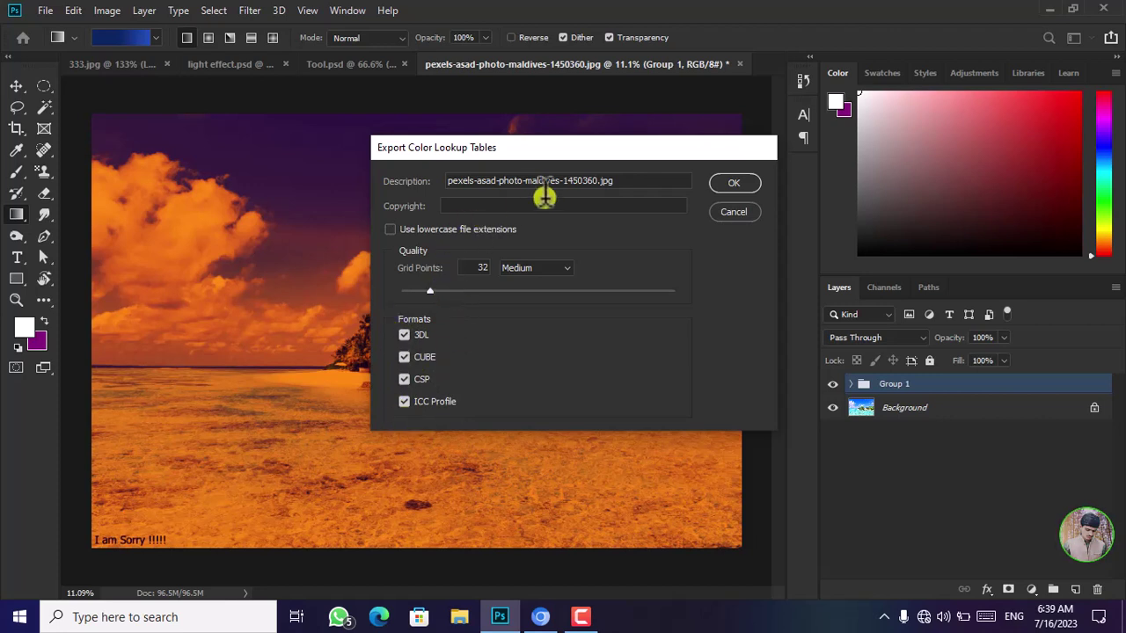
{"action": "double_click", "coordinate": [635, 182]}
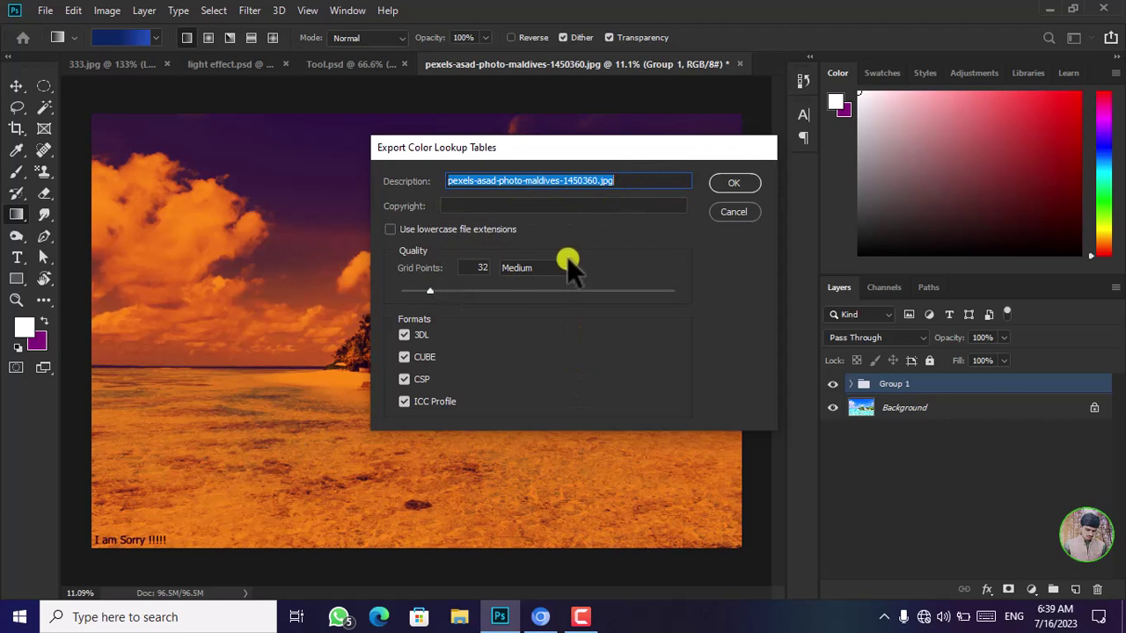
{"action": "type", "text": "P"}
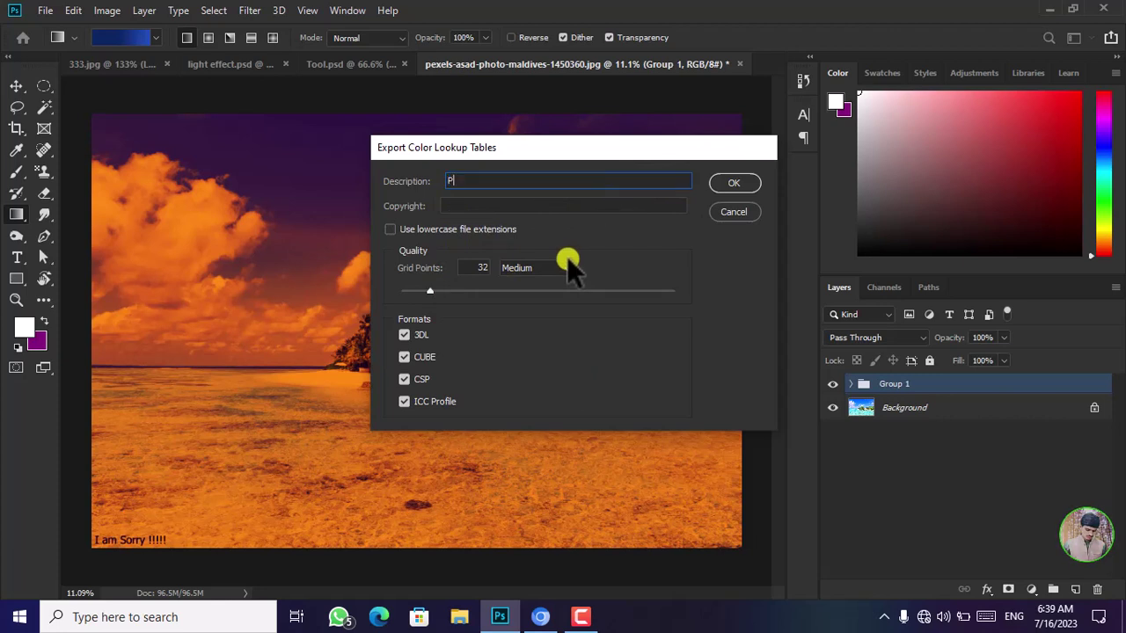
{"action": "type", "text": "urple and "}
{"action": "type", "text": "or"}
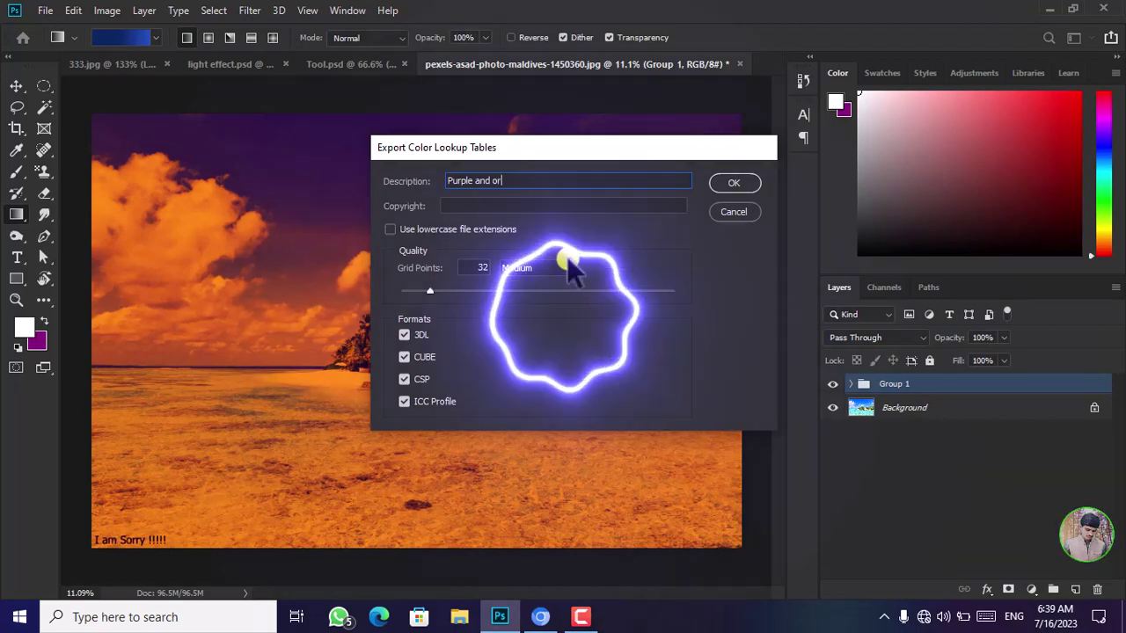
{"action": "type", "text": "ange"}
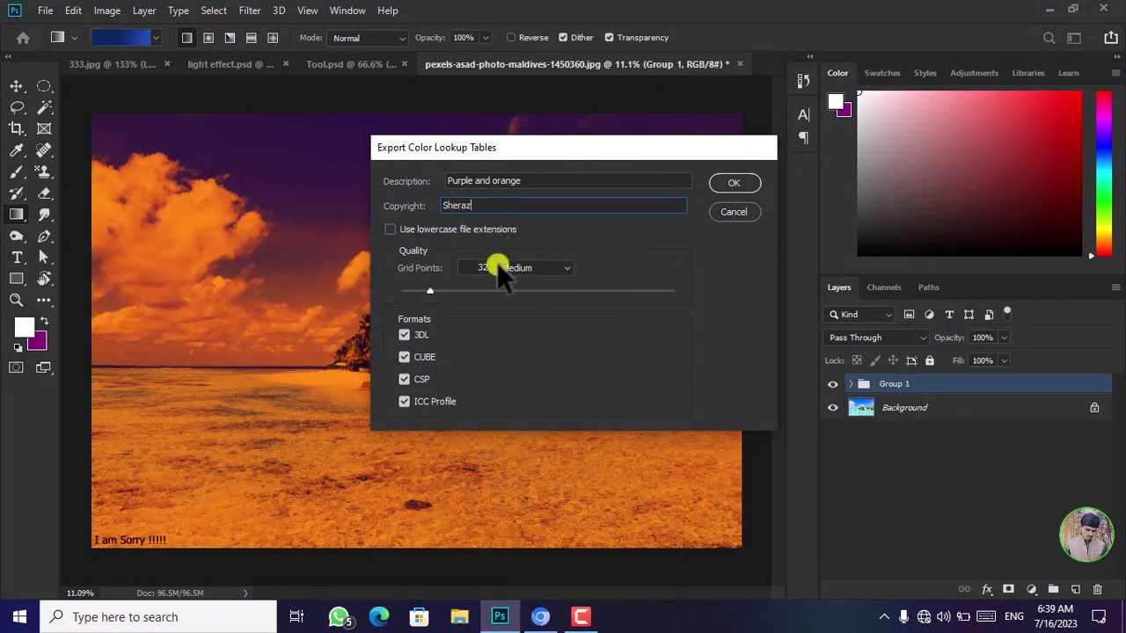
{"action": "left_click", "coordinate": [563, 273]}
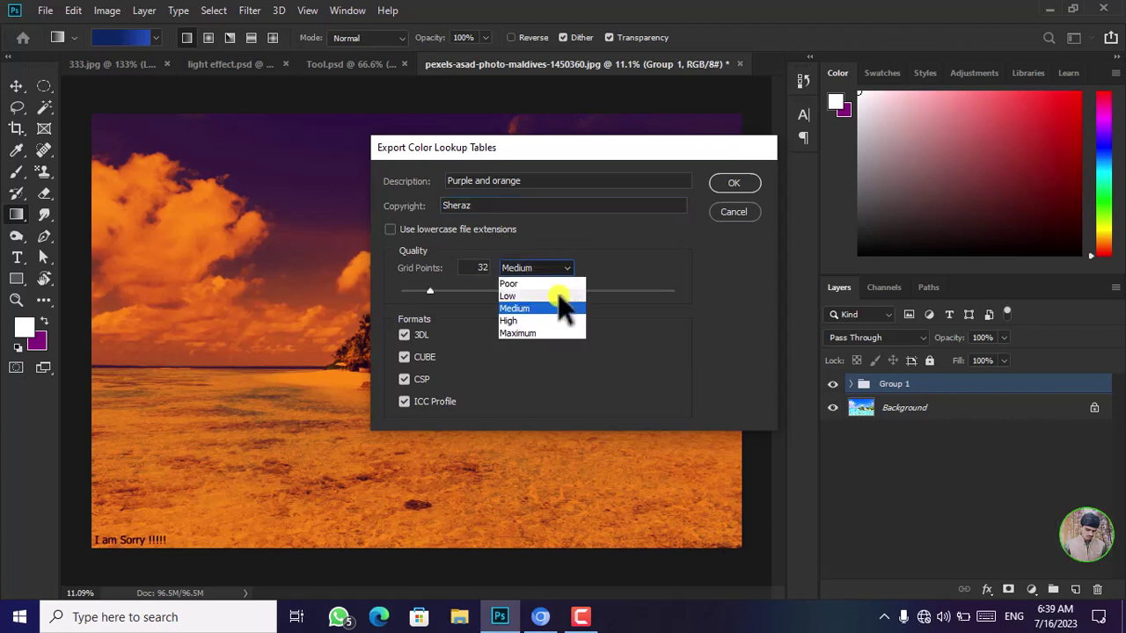
{"action": "left_click", "coordinate": [535, 321]}
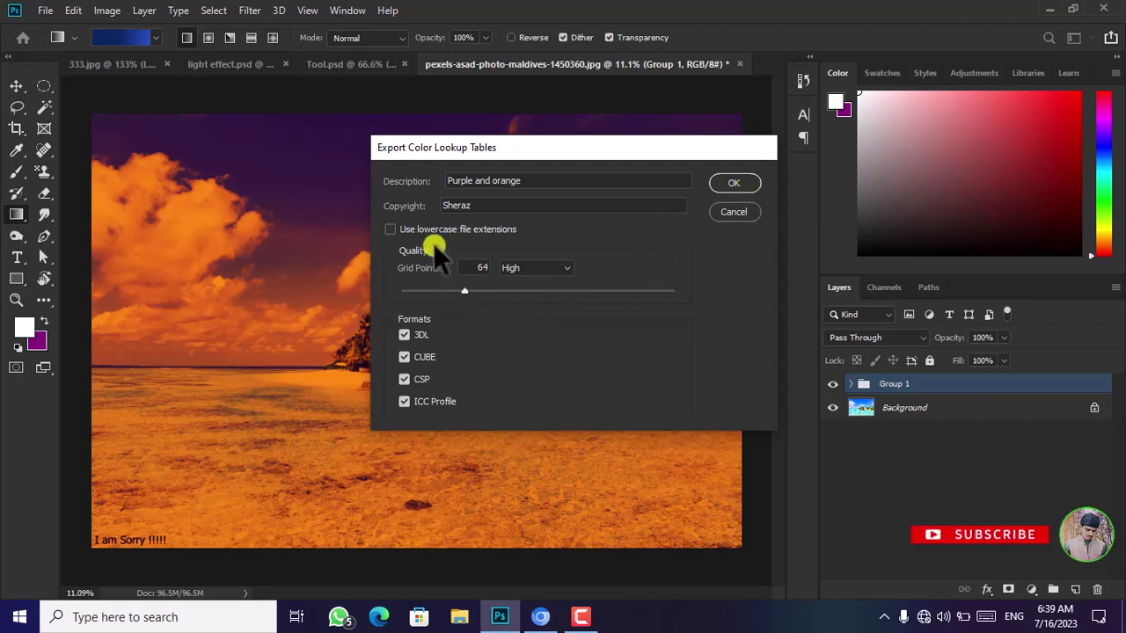
{"action": "left_click", "coordinate": [739, 184]}
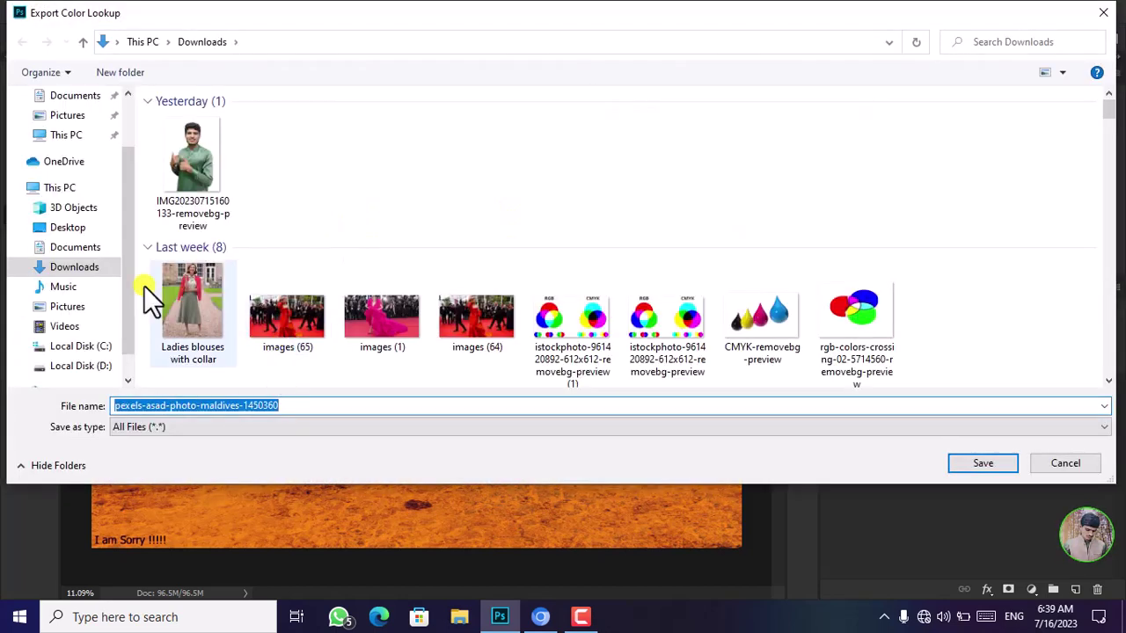
{"action": "mouse_move", "coordinate": [73, 208]}
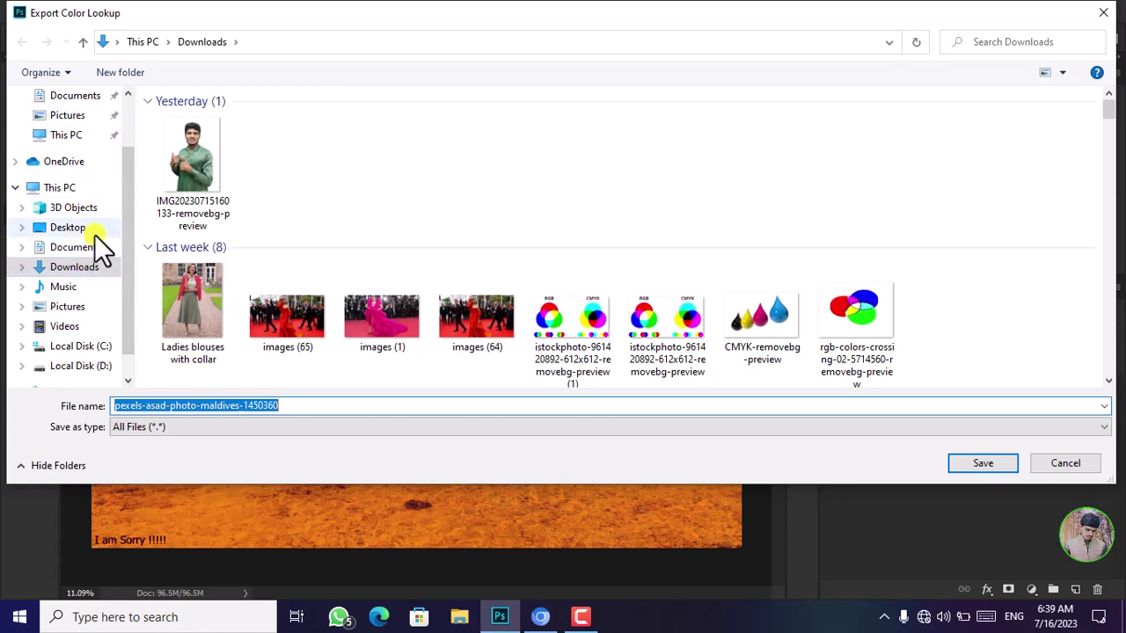
Save the exported lookup table files as 'Purple' on Local Disk (D:)
{"action": "left_click", "coordinate": [96, 366]}
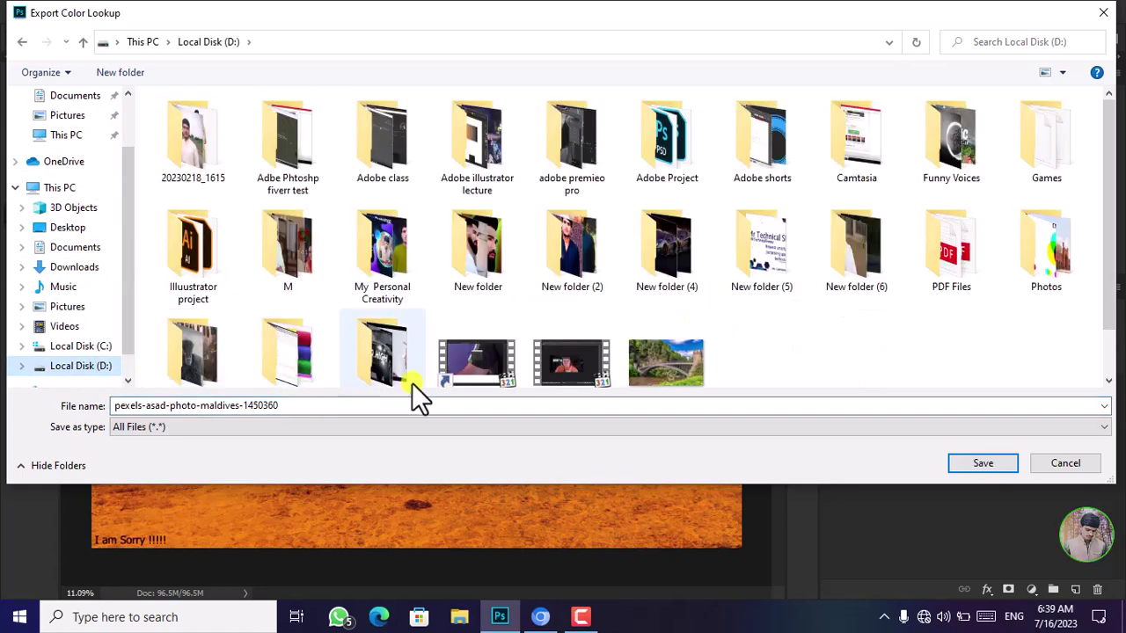
{"action": "left_click", "coordinate": [262, 408]}
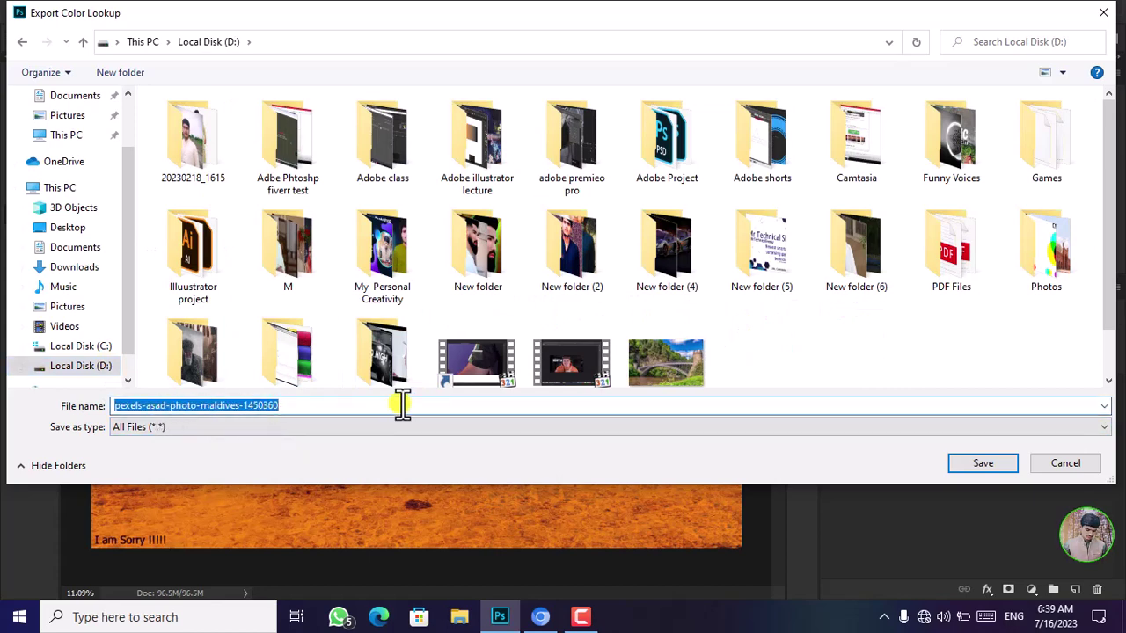
{"action": "type", "text": "Pu"}
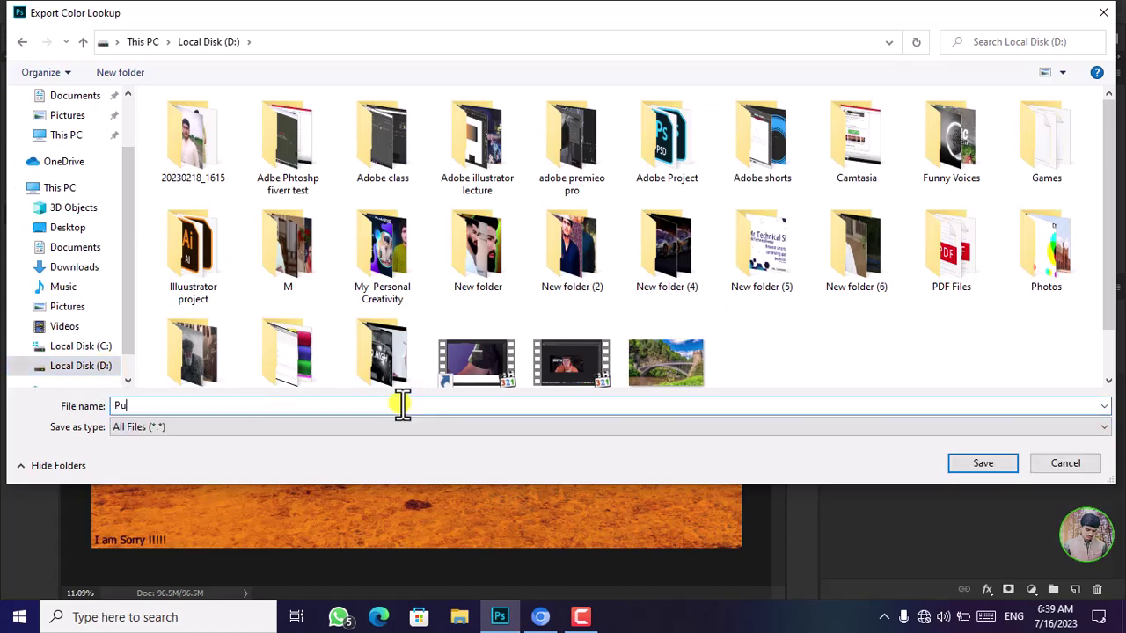
{"action": "type", "text": "rple"}
{"action": "left_click", "coordinate": [987, 471]}
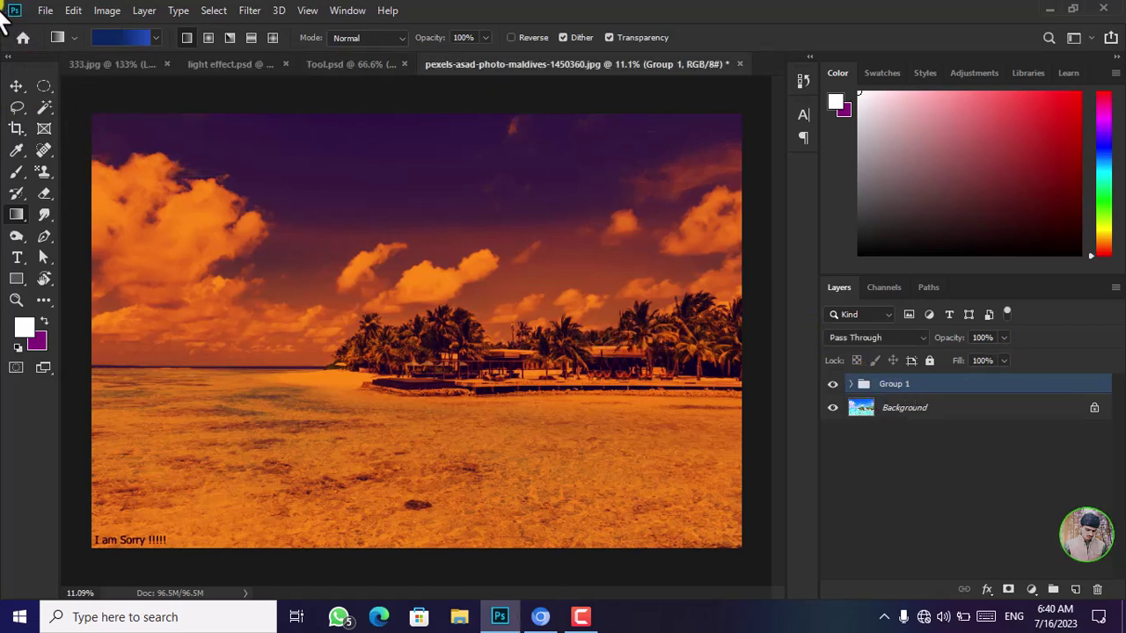
Delete Group 1 to restore the original blue beach photo, then start a Color Lookup adjustment
{"action": "left_click", "coordinate": [106, 10]}
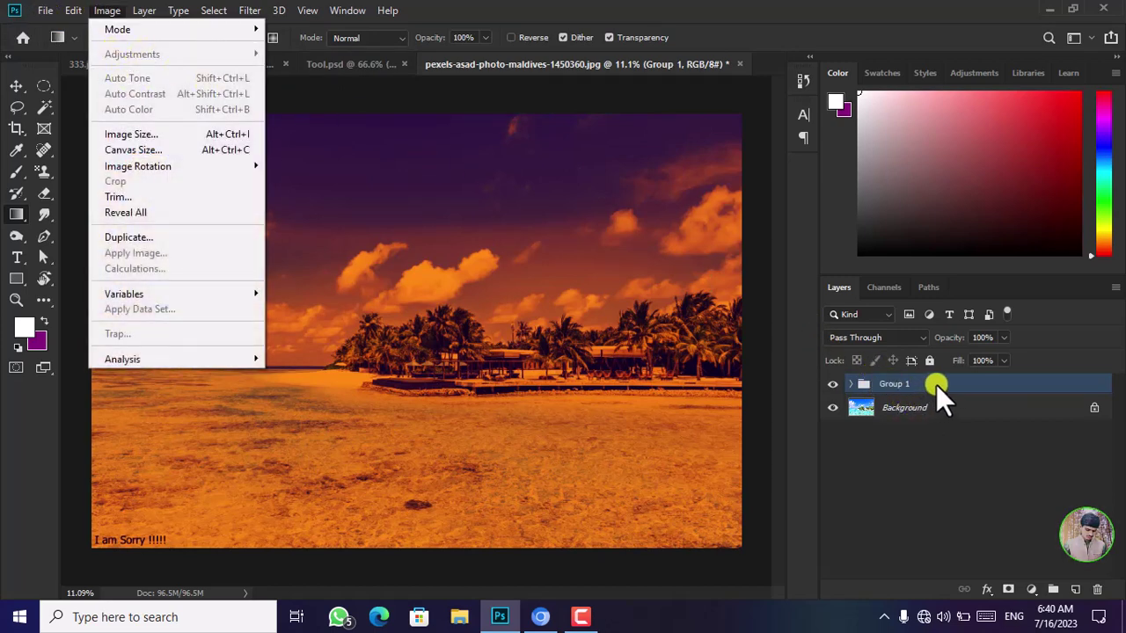
{"action": "left_click", "coordinate": [687, 391]}
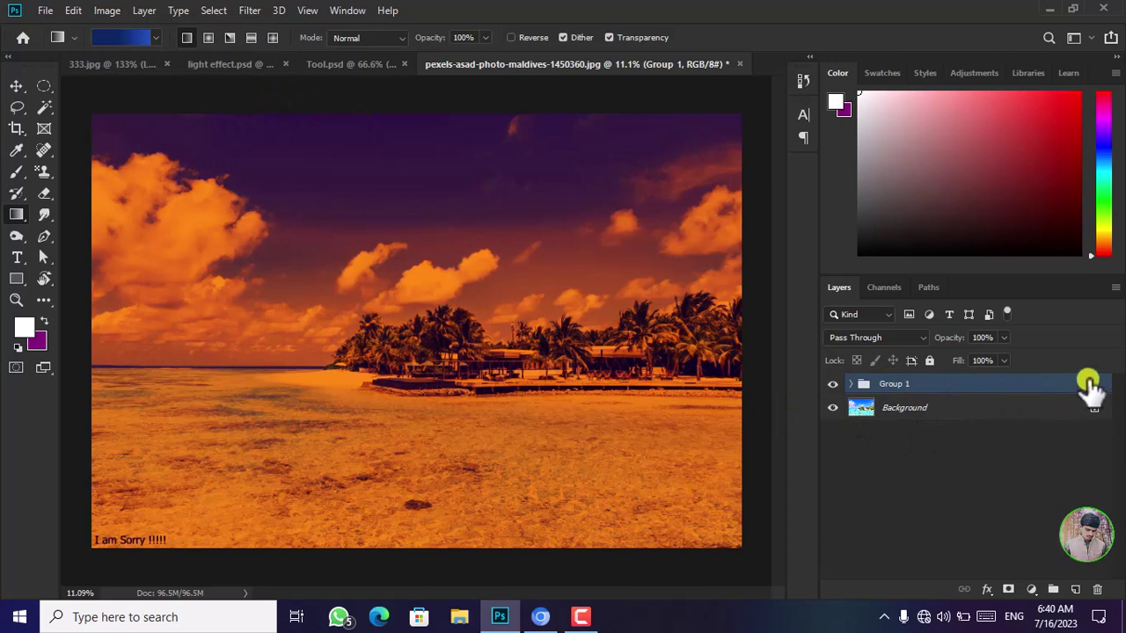
{"action": "left_click_drag", "start_coordinate": [1092, 384], "coordinate": [1097, 588]}
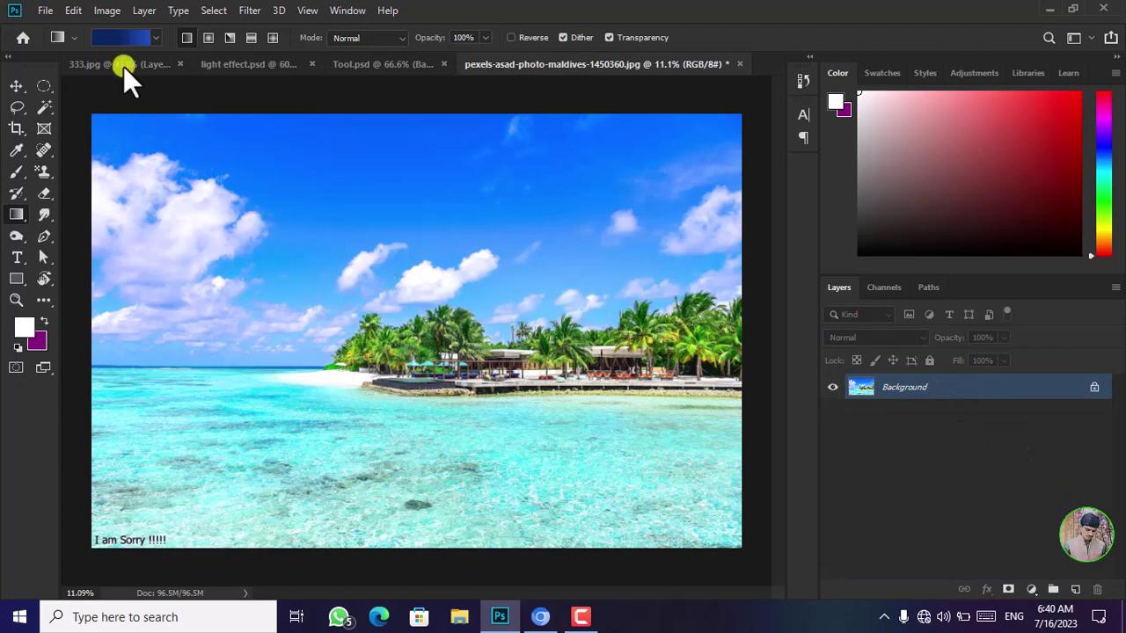
{"action": "left_click", "coordinate": [103, 10]}
{"action": "mouse_move", "coordinate": [132, 53]}
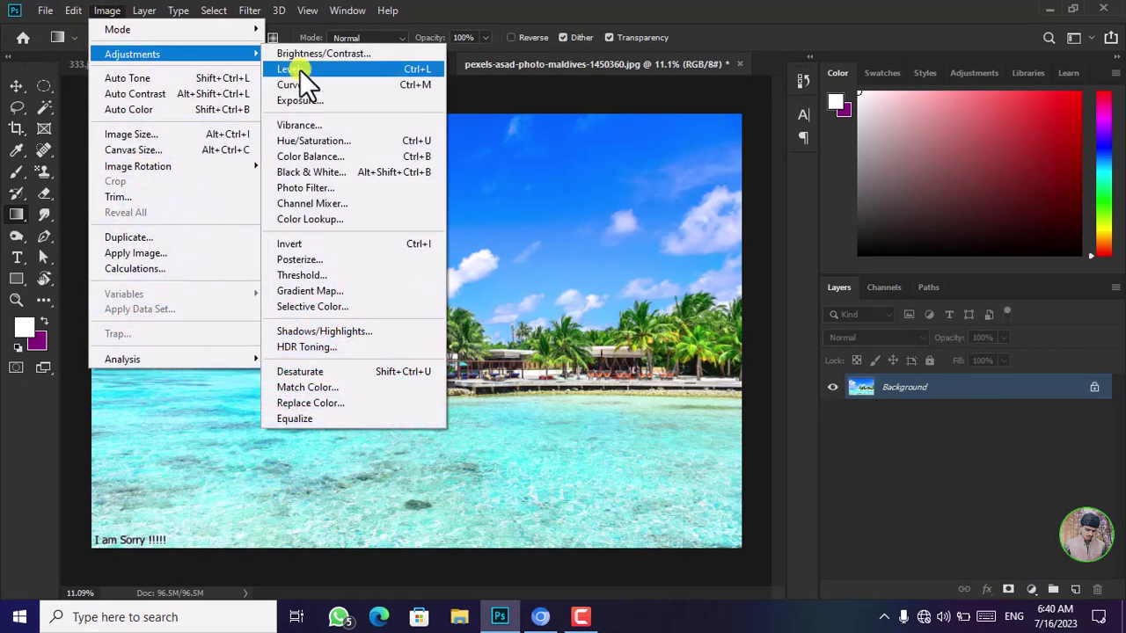
{"action": "left_click", "coordinate": [335, 221]}
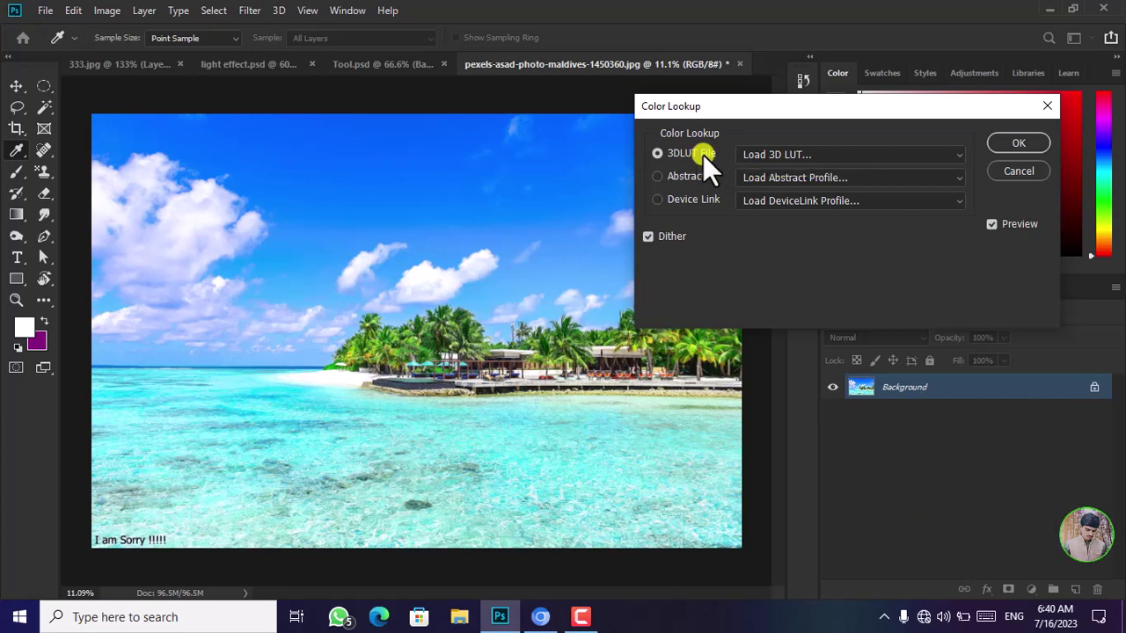
Load Purple.CUBE from Local Disk (D:) as the Color Lookup's 3D LUT file
{"action": "left_click", "coordinate": [703, 152]}
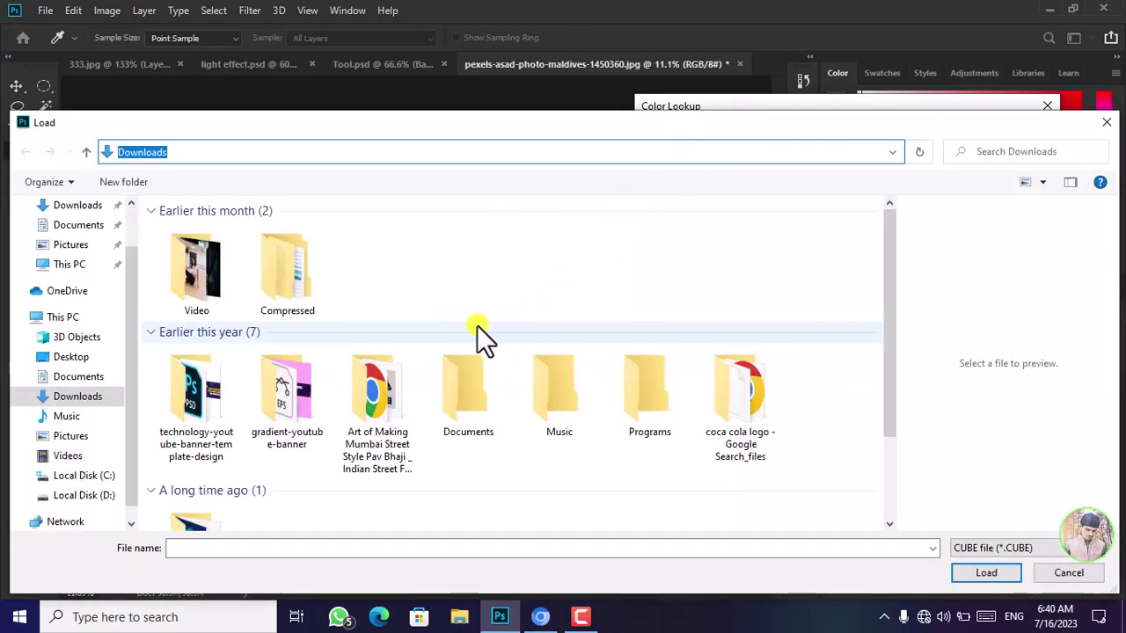
{"action": "left_click", "coordinate": [96, 498]}
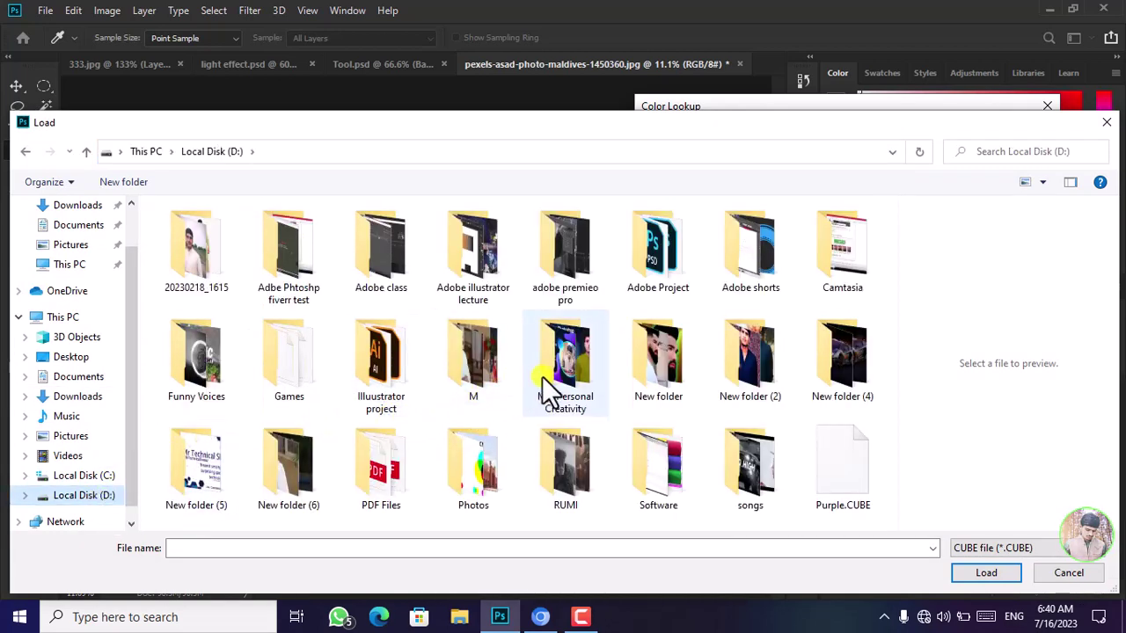
{"action": "left_click", "coordinate": [852, 466]}
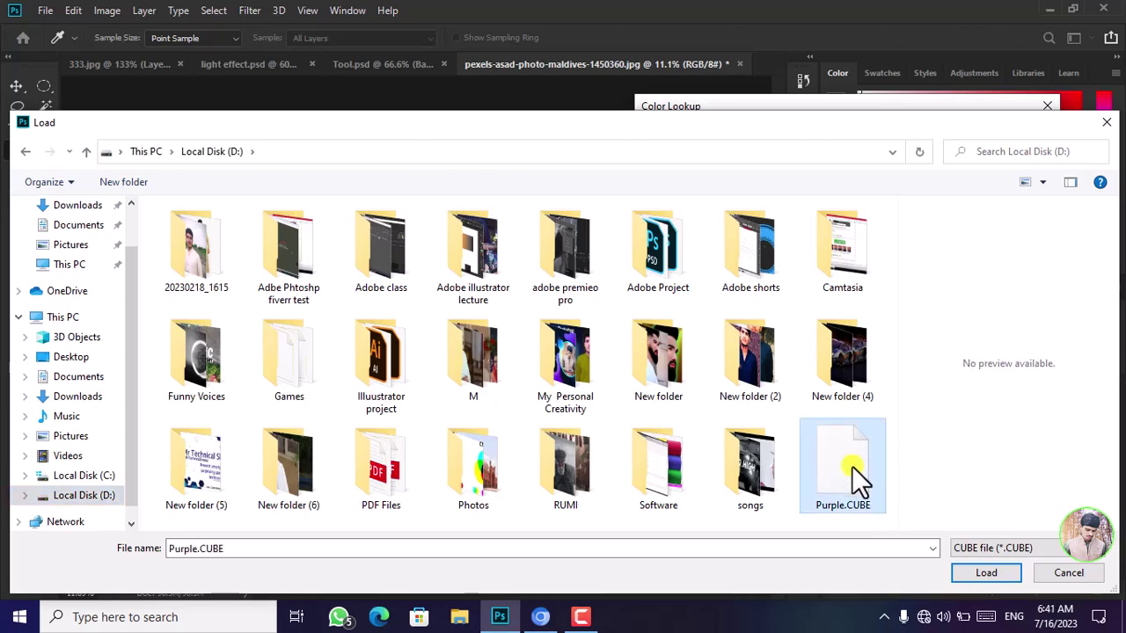
{"action": "left_click", "coordinate": [987, 573]}
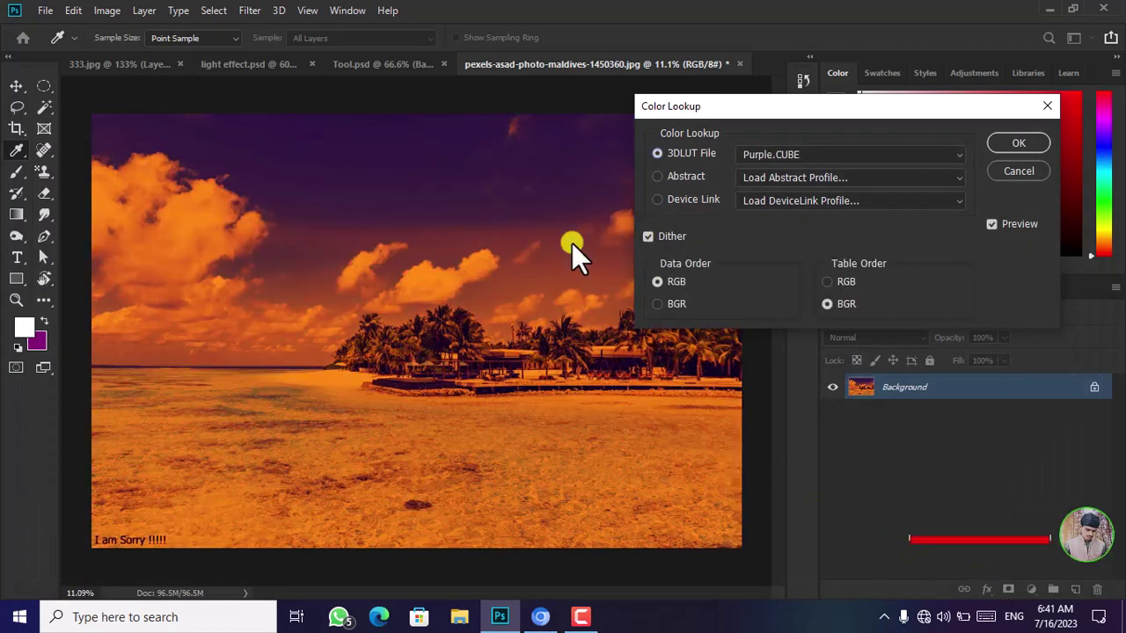
Confirm the Purple.CUBE Color Lookup, baking the purple-orange grade into the Background layer
{"action": "scroll", "coordinate": [580, 234], "scroll_direction": "down", "scroll_amount": 1}
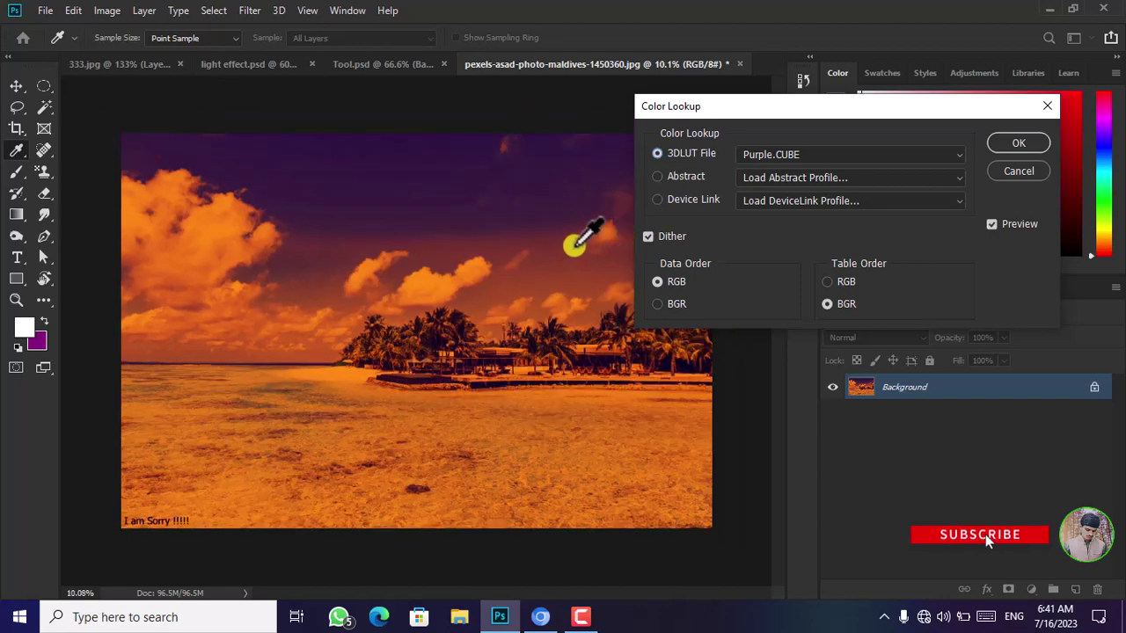
{"action": "scroll", "coordinate": [581, 233], "scroll_direction": "up", "scroll_amount": 2}
{"action": "scroll", "coordinate": [581, 233], "scroll_direction": "down", "scroll_amount": 2}
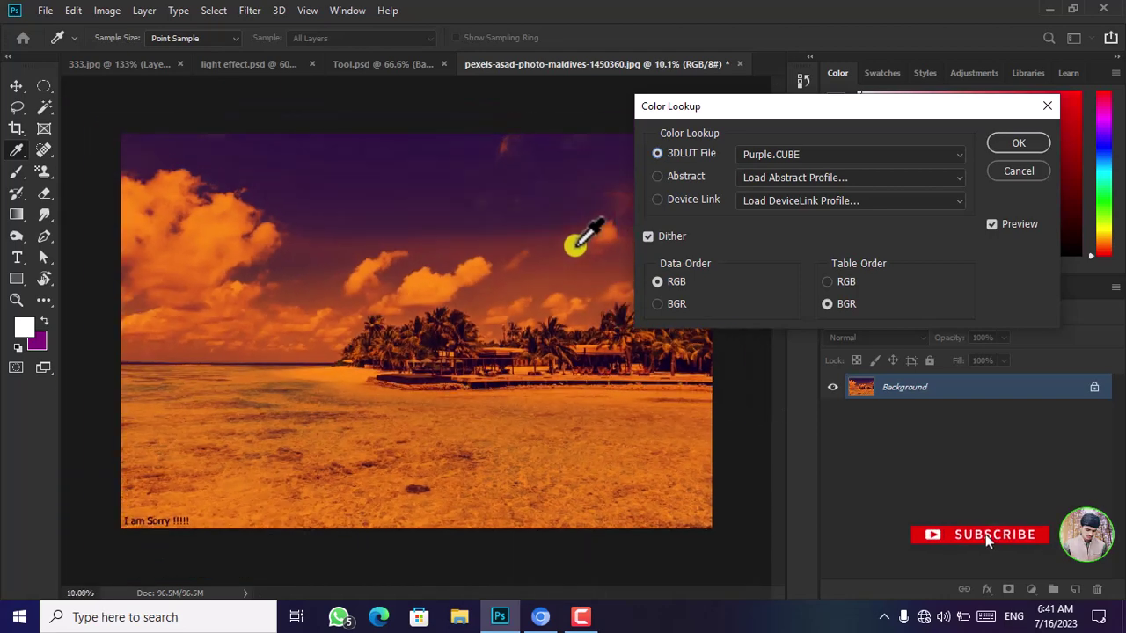
{"action": "left_click", "coordinate": [1016, 147]}
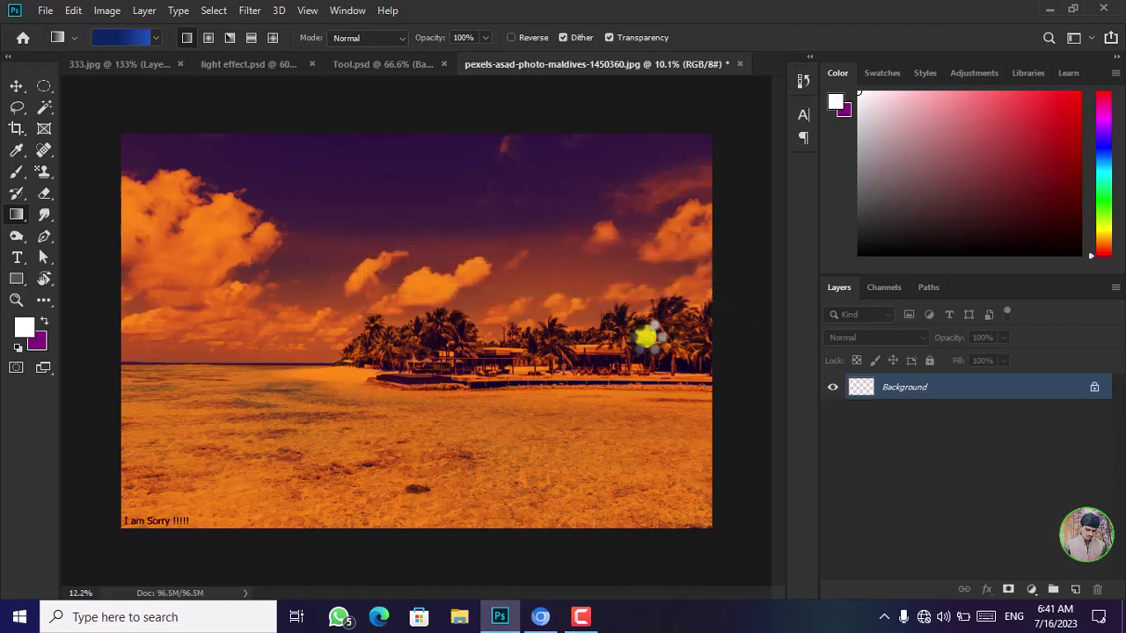
{"action": "scroll", "coordinate": [647, 334], "scroll_direction": "up", "scroll_amount": 2}
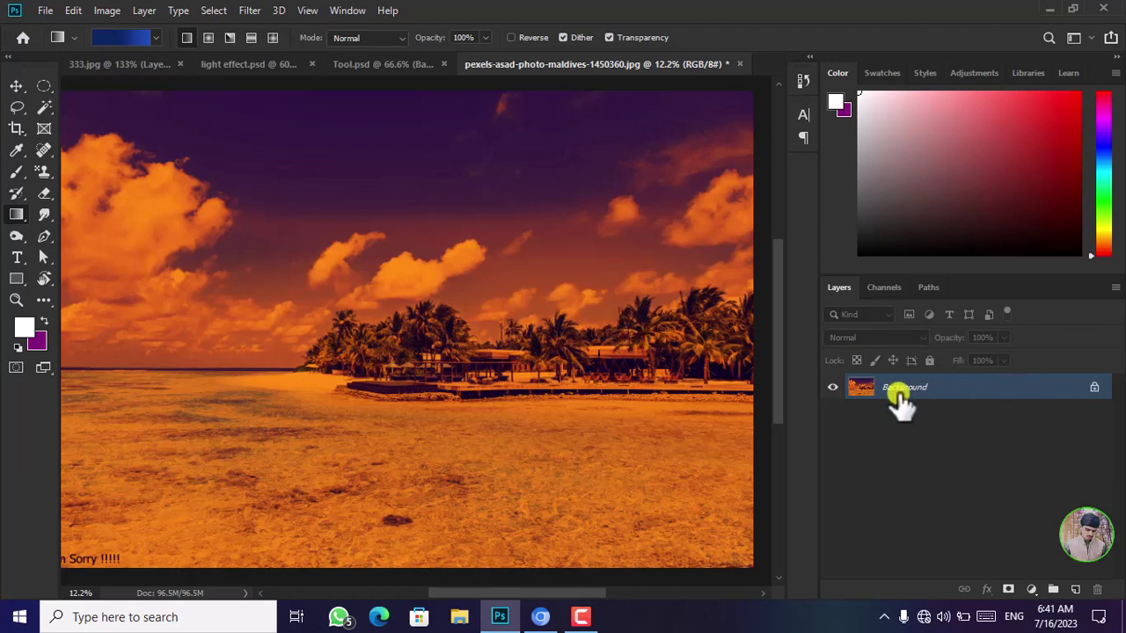
{"action": "scroll", "coordinate": [495, 376], "scroll_direction": "down", "scroll_amount": 1}
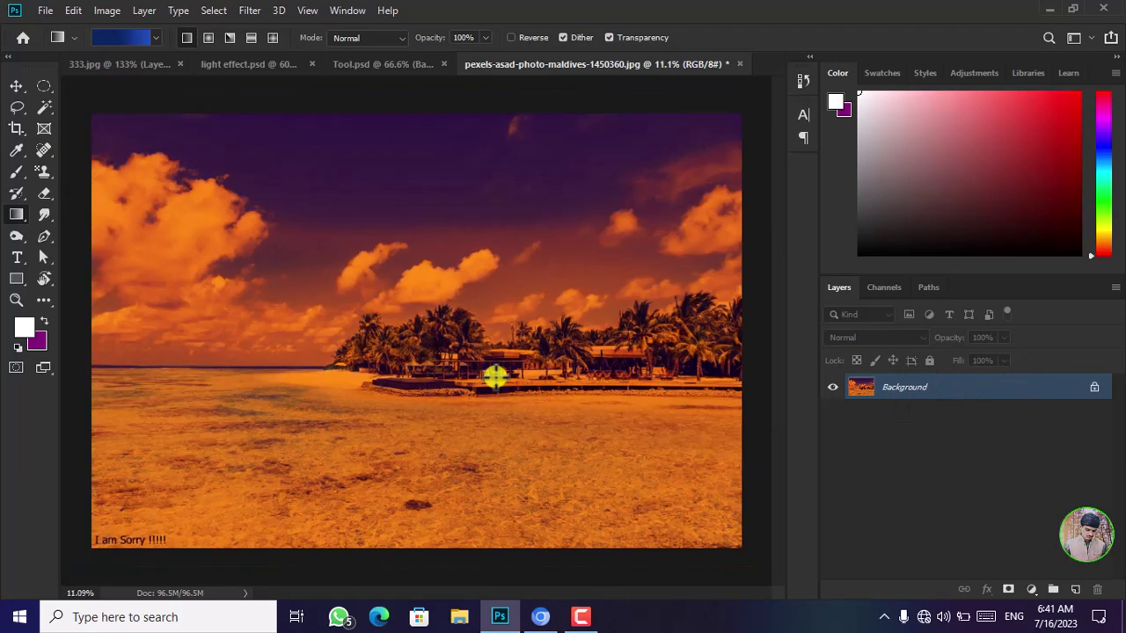